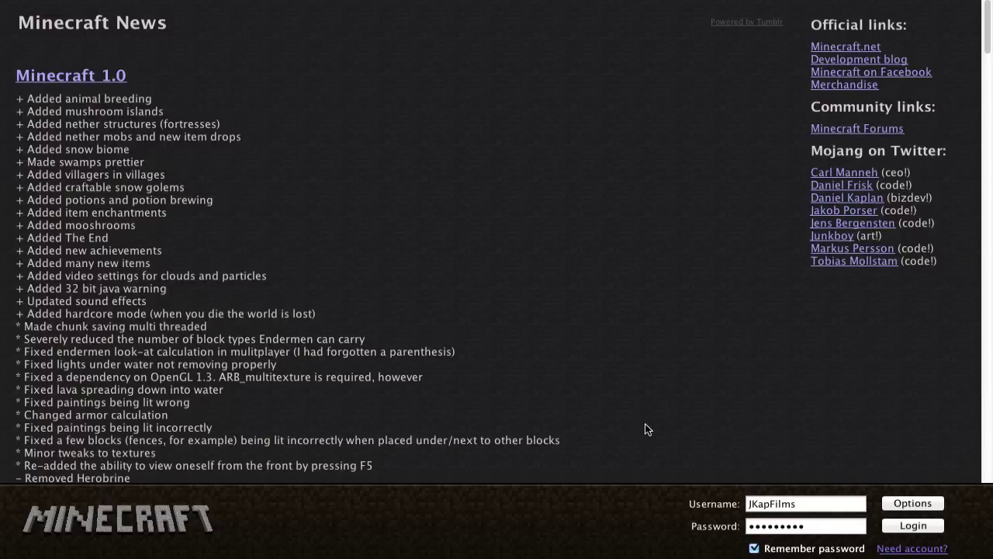
Step: Log in and disable the Single Player Commands mod in the Installed mods list
{"action": "left_click", "coordinate": [916, 526]}
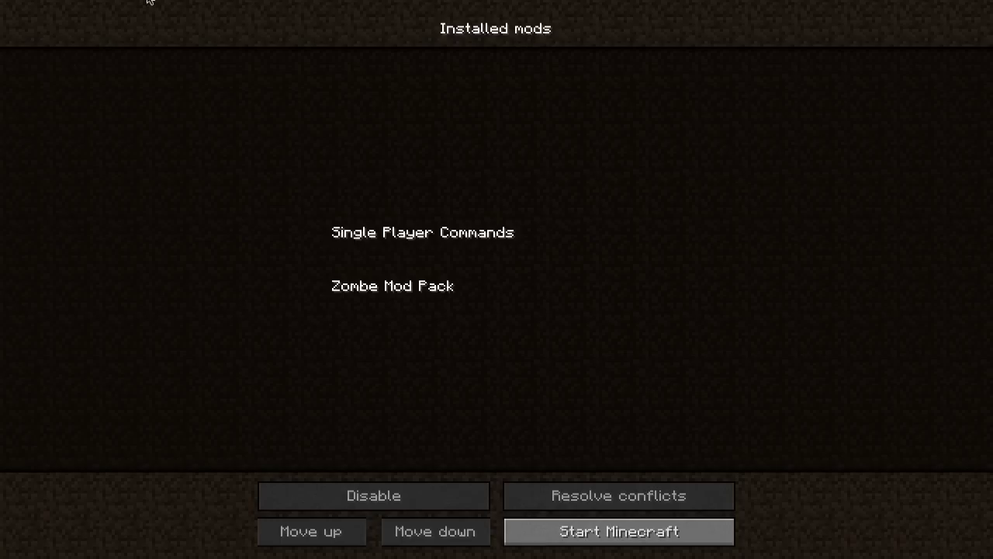
{"action": "left_click", "coordinate": [361, 244]}
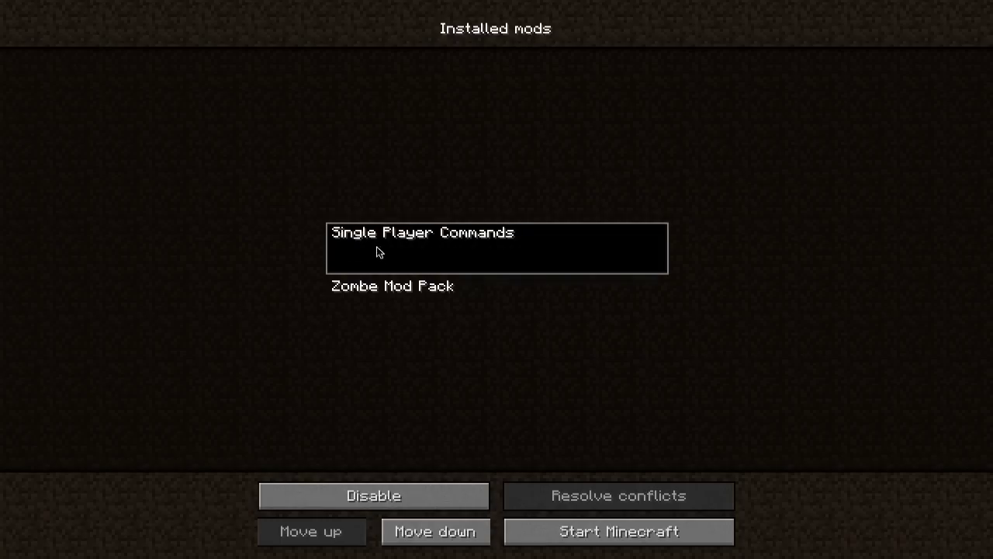
{"action": "left_click", "coordinate": [385, 296]}
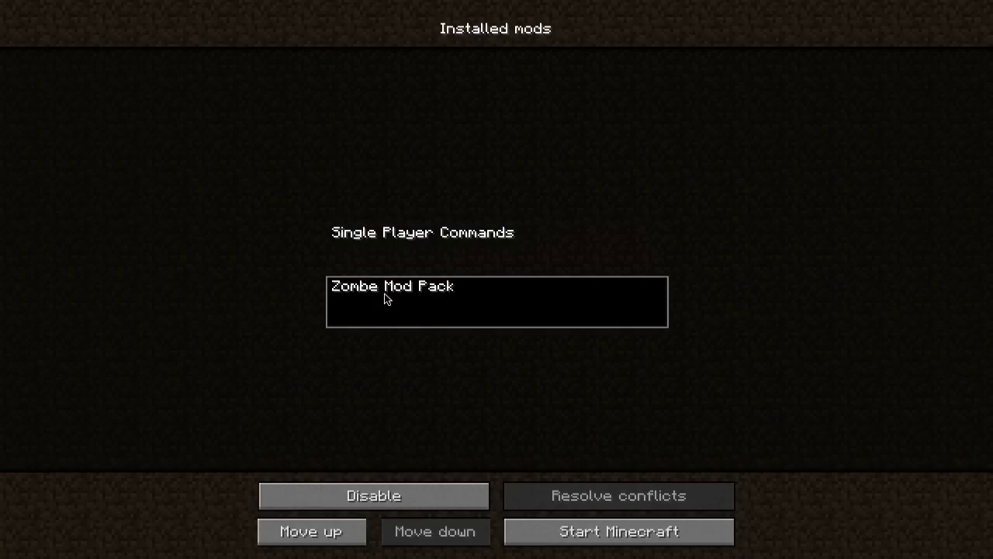
{"action": "left_click", "coordinate": [437, 252]}
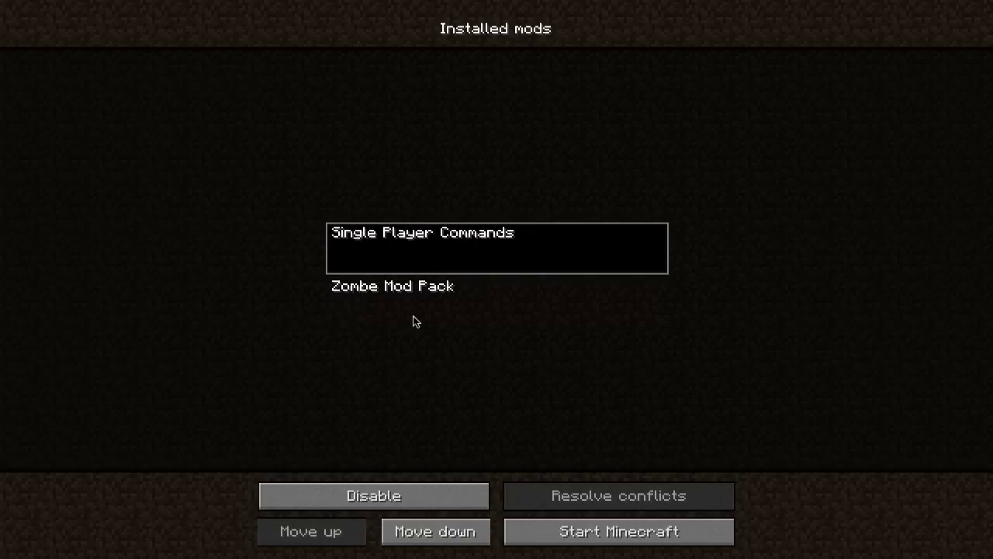
{"action": "left_click", "coordinate": [398, 492]}
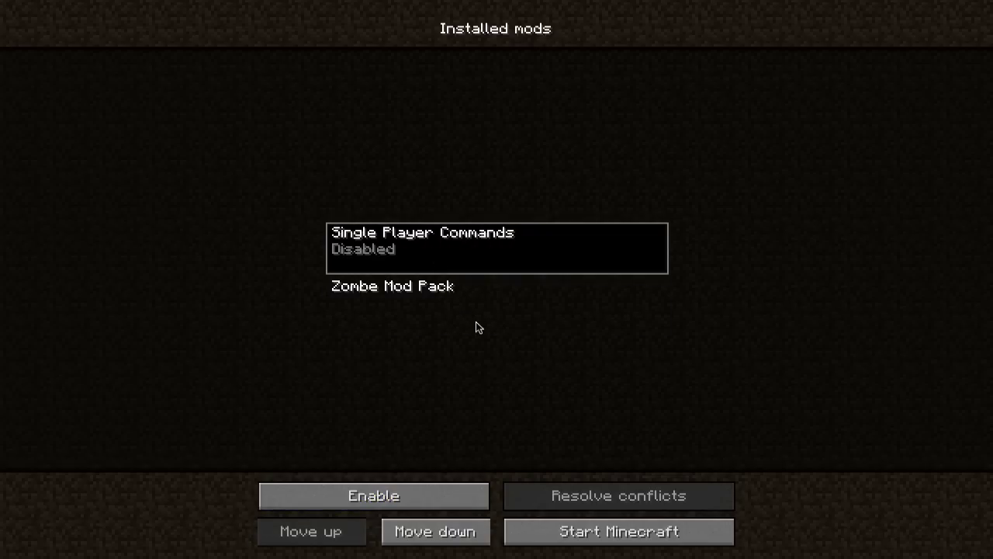
Step: Start the game, load the Creative World save and fly up over the lake
{"action": "left_click", "coordinate": [468, 308]}
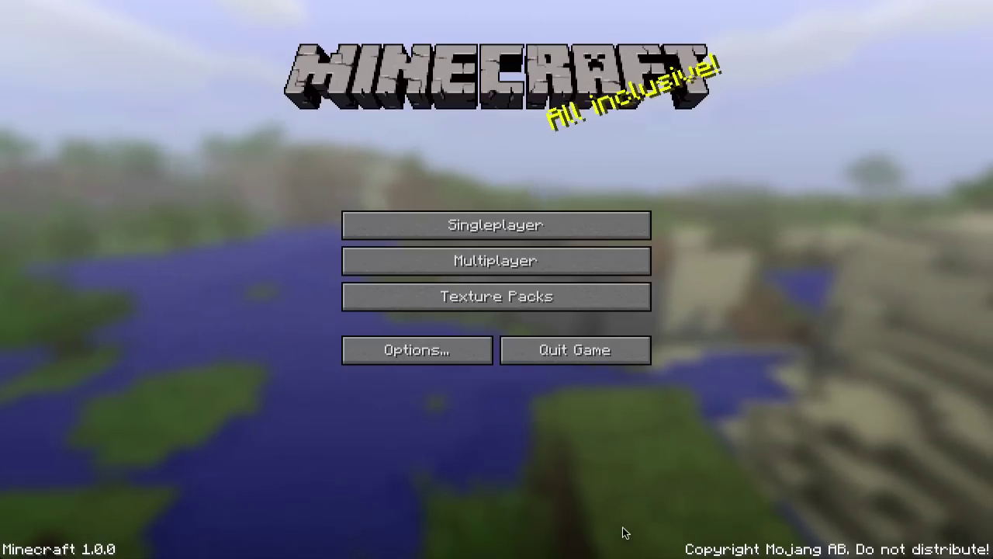
{"action": "left_click", "coordinate": [509, 228]}
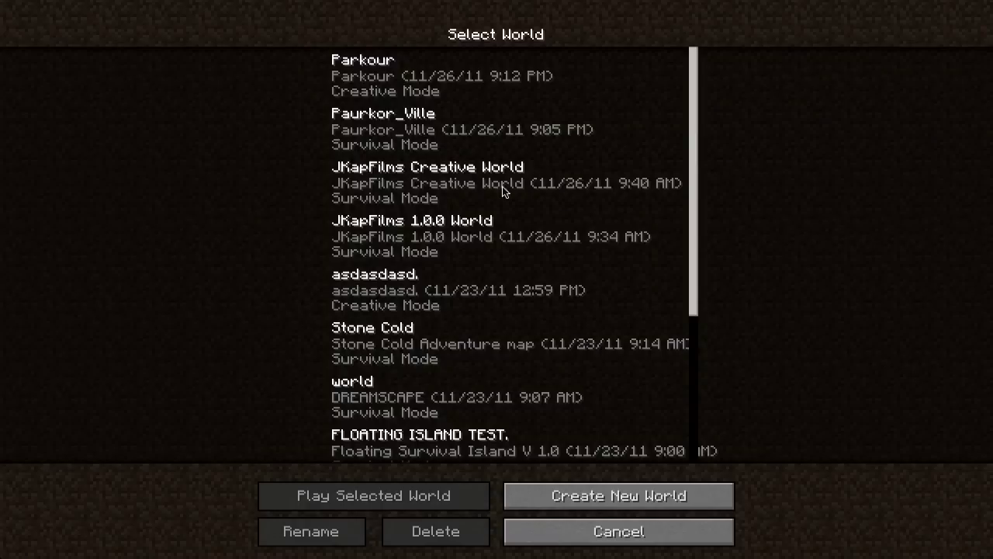
{"action": "left_click", "coordinate": [502, 183]}
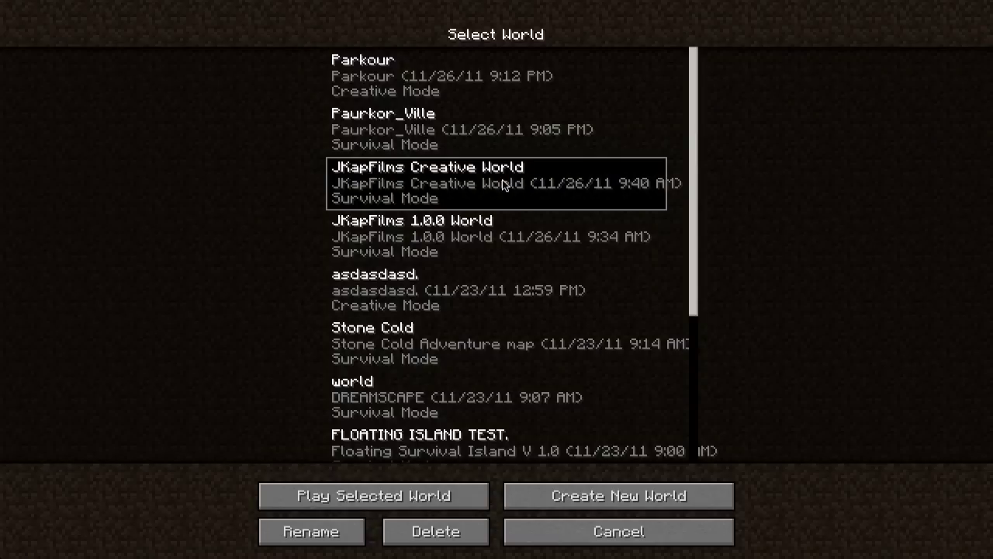
{"action": "left_click", "coordinate": [356, 506]}
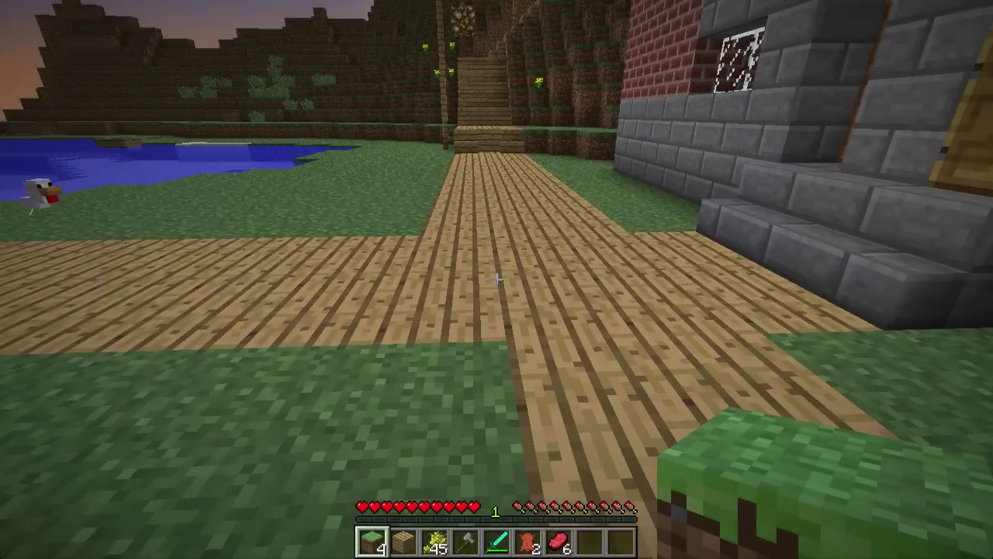
{"action": "key", "text": "f"}
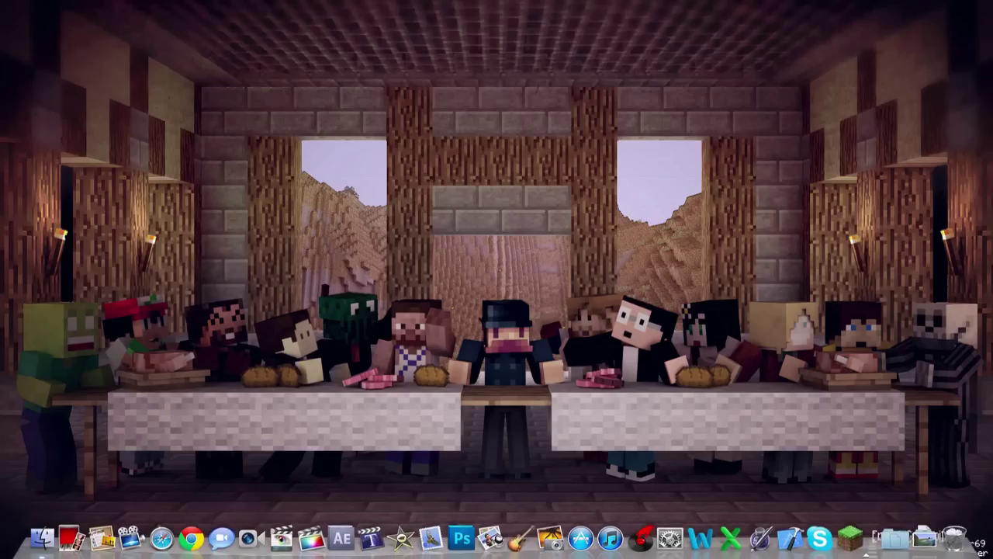
Step: Reopen the Minecraft launcher, maximize its window and log in again
{"action": "left_click", "coordinate": [850, 532]}
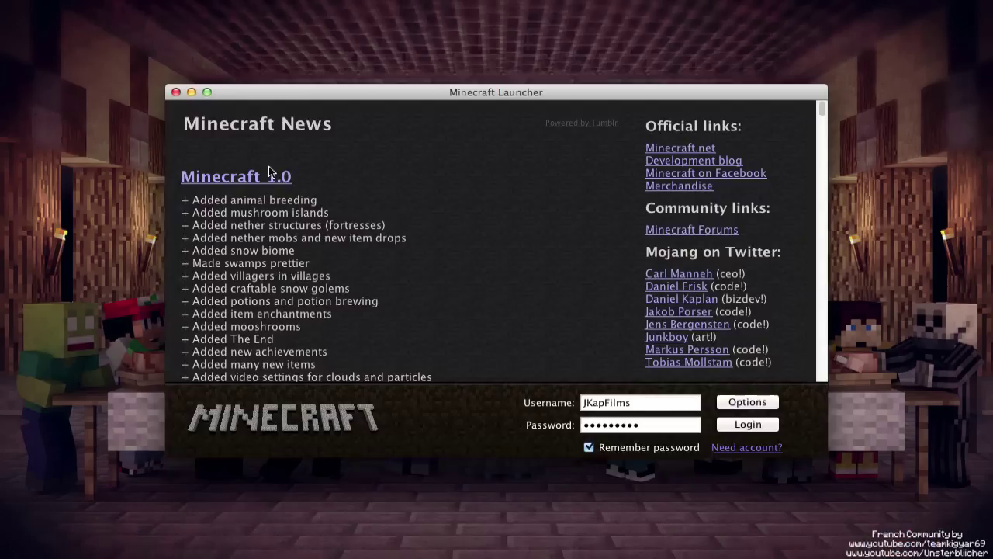
{"action": "left_click", "coordinate": [207, 91]}
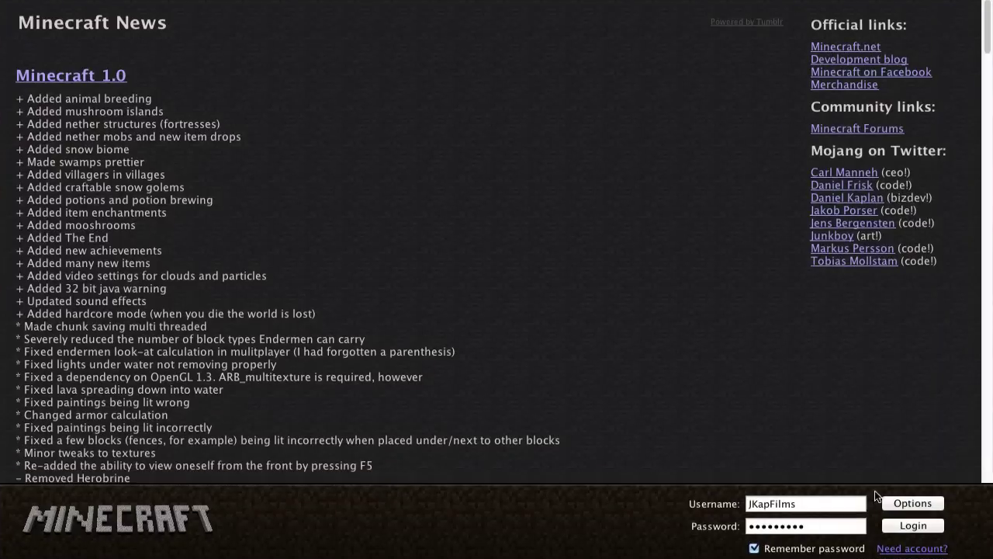
{"action": "left_click", "coordinate": [900, 522]}
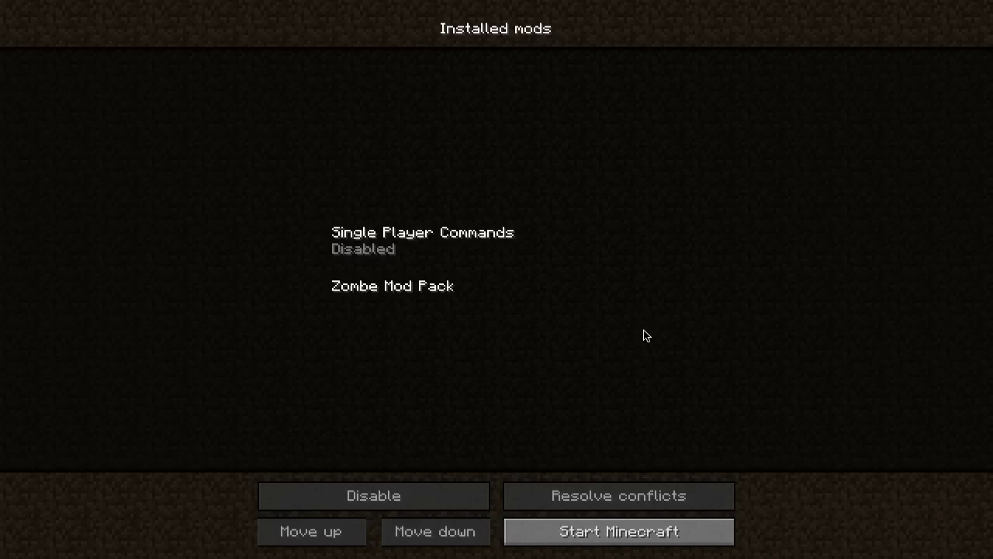
Step: Re-enable Single Player Commands and disable Zombe Mod Pack, then start the game
{"action": "left_click", "coordinate": [435, 238]}
{"action": "left_click", "coordinate": [401, 503]}
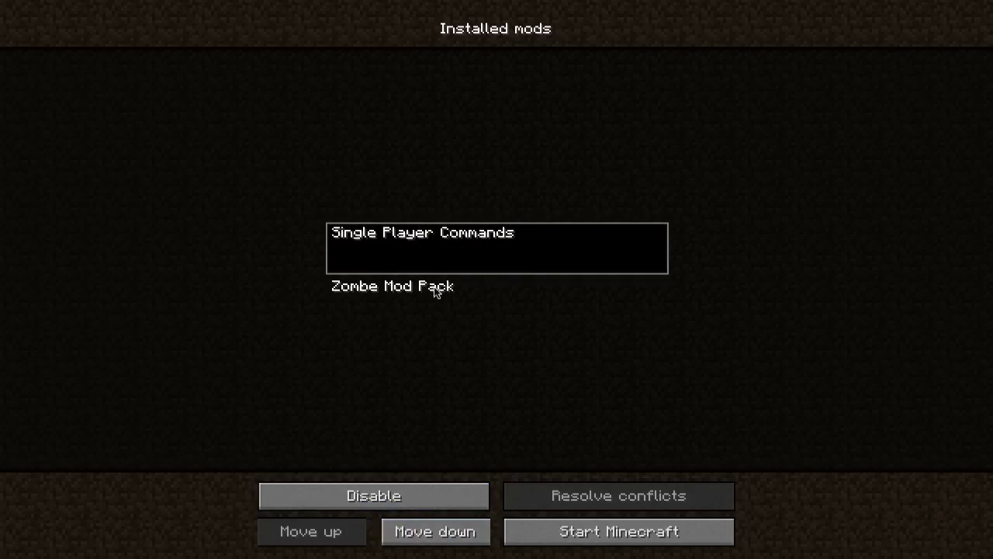
{"action": "left_click", "coordinate": [433, 286]}
{"action": "left_click", "coordinate": [396, 487]}
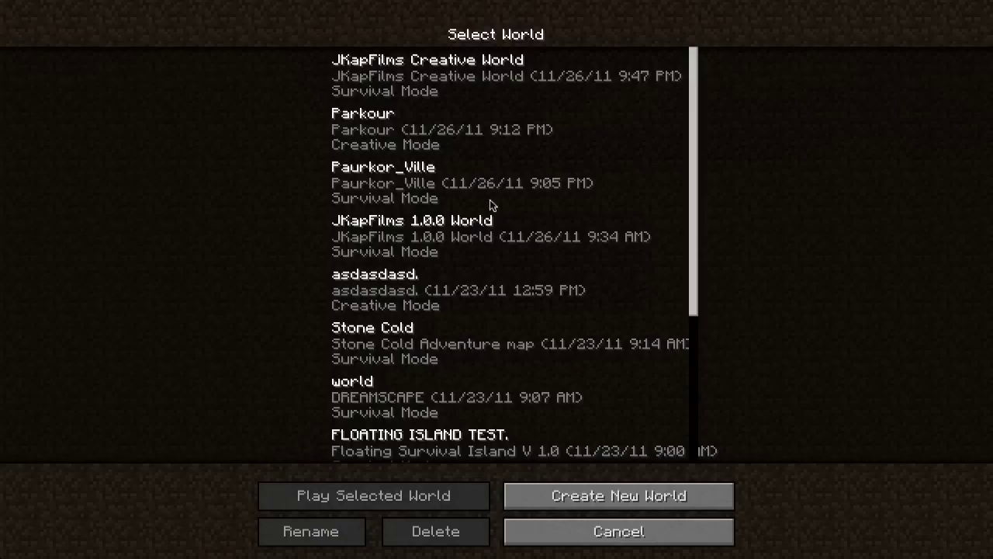
Step: Load the most recent world and get the WorldEdit wooden-axe wand with //wand
{"action": "left_click", "coordinate": [391, 504]}
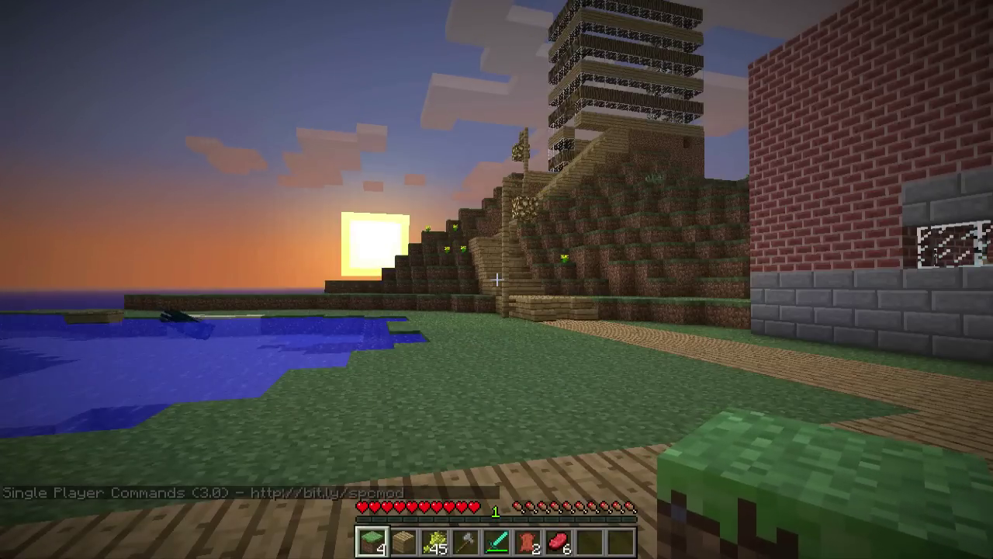
{"action": "key", "text": "t"}
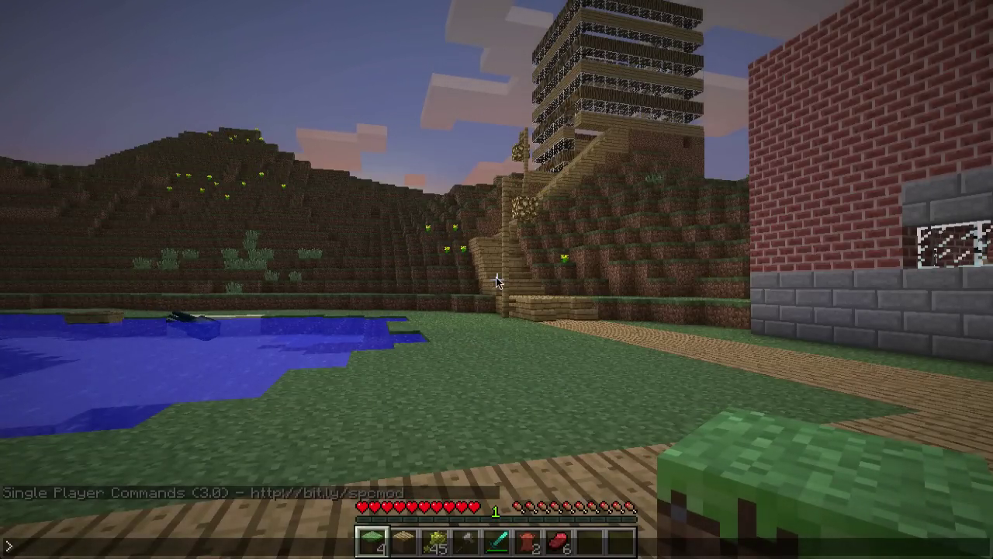
{"action": "type", "text": "//wadn"}
{"action": "key", "text": "Return"}
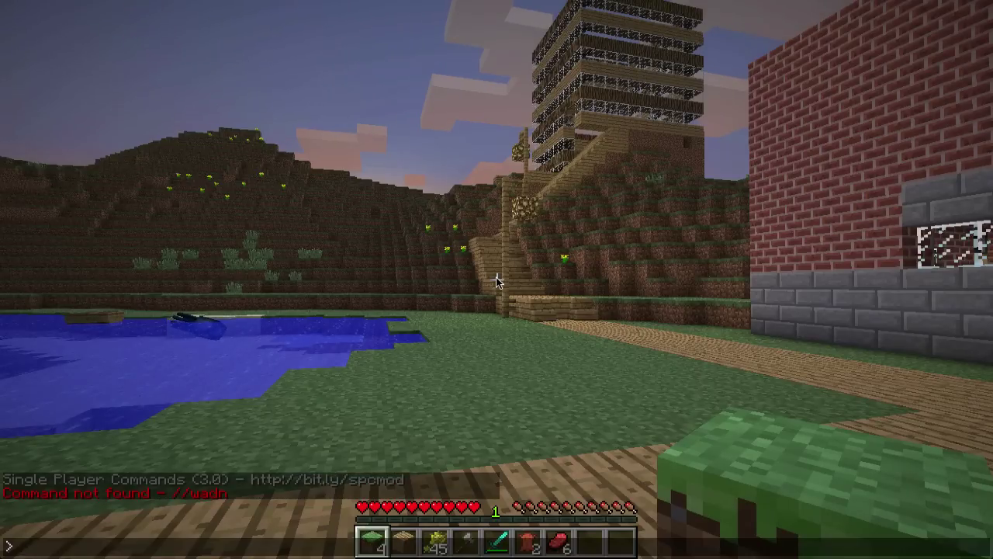
{"action": "type", "text": "//wand"}
{"action": "key", "text": "Return"}
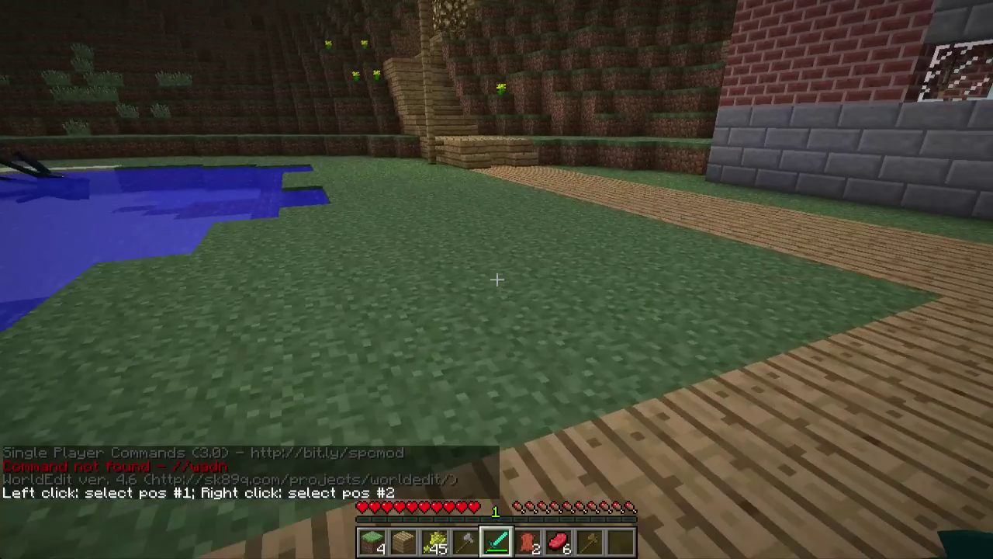
{"action": "key", "text": "8"}
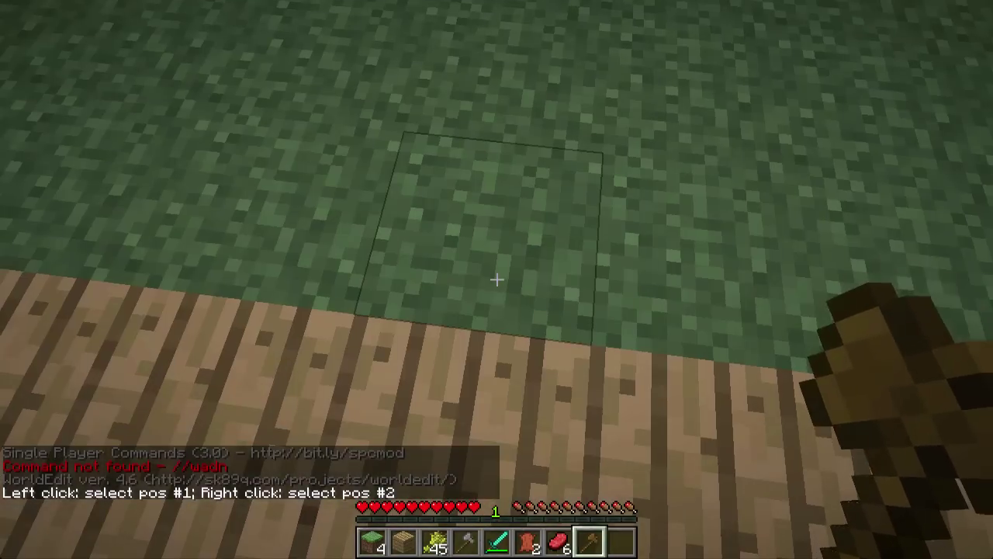
Step: Mark two corners of the 12-block grass patch, run //set dirt, then pause the game
{"action": "left_click", "coordinate": [497, 279]}
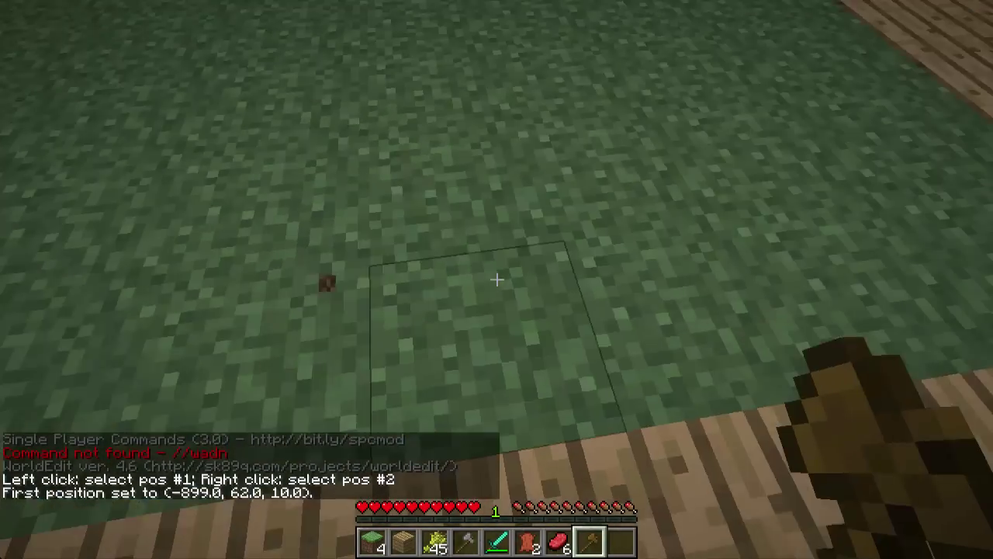
{"action": "right_click", "coordinate": [497, 279]}
{"action": "key", "text": "t"}
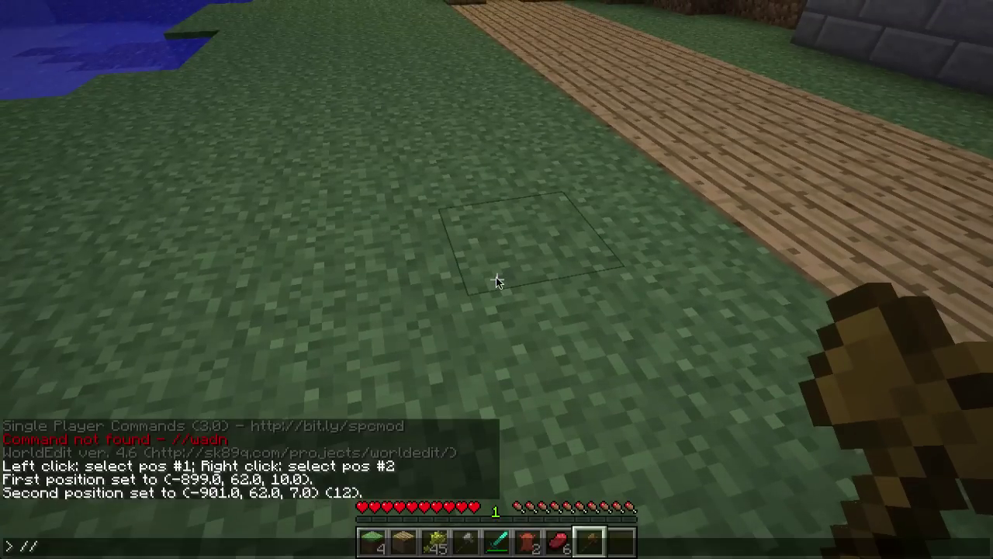
{"action": "type", "text": "//set dirt"}
{"action": "key", "text": "Return"}
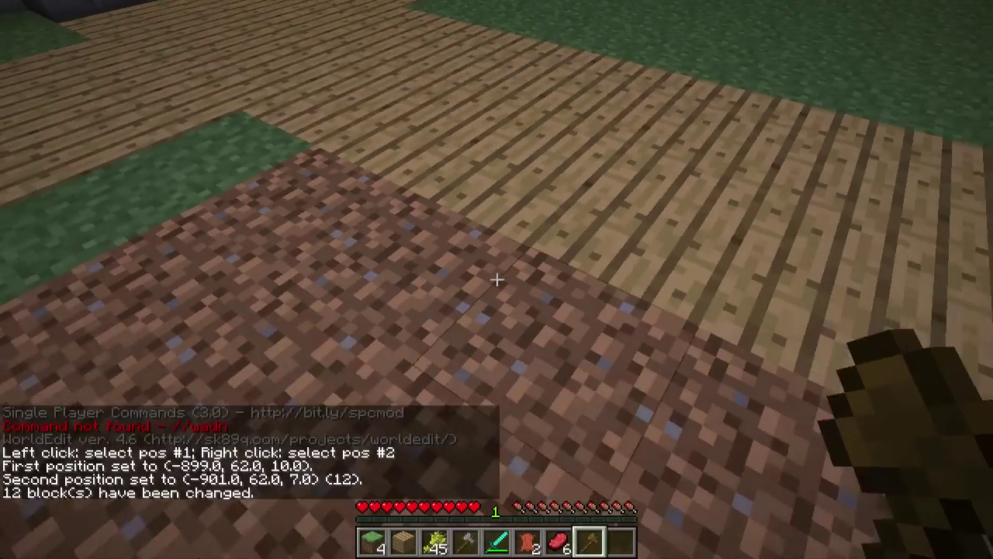
{"action": "key", "text": "Escape"}
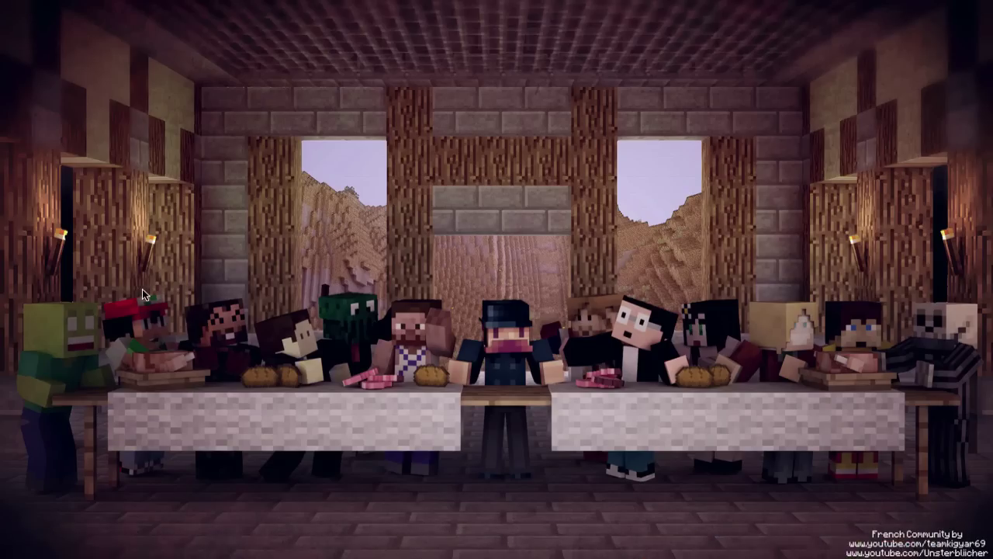
Step: Navigate from the home folder through Library, Application Support and minecraft into bin
{"action": "mouse_move", "coordinate": [61, 554]}
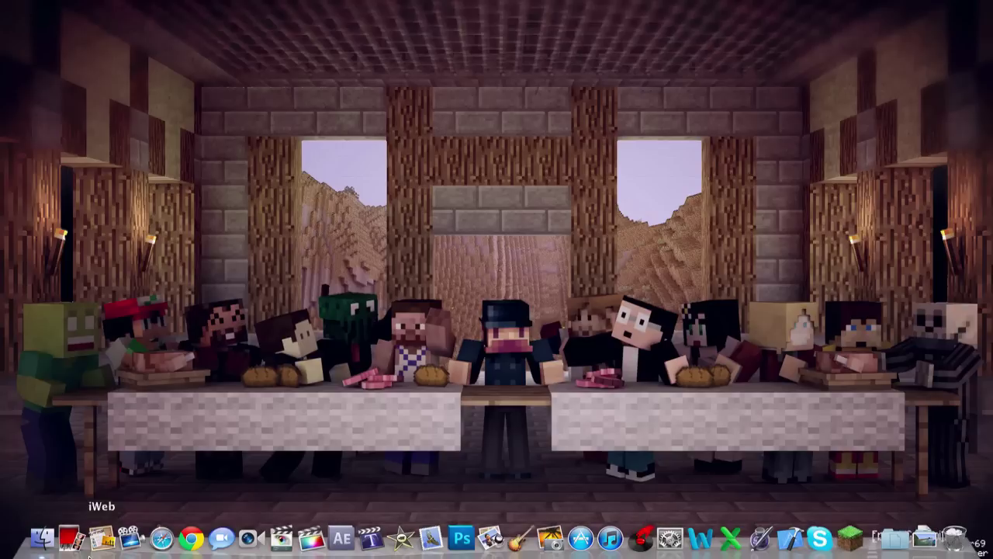
{"action": "left_click", "coordinate": [45, 554]}
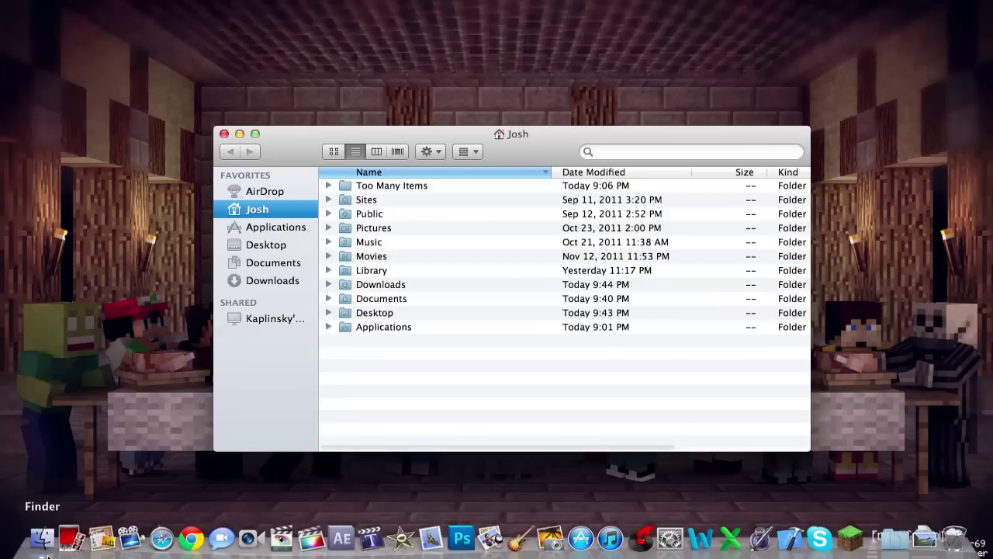
{"action": "double_click", "coordinate": [375, 270]}
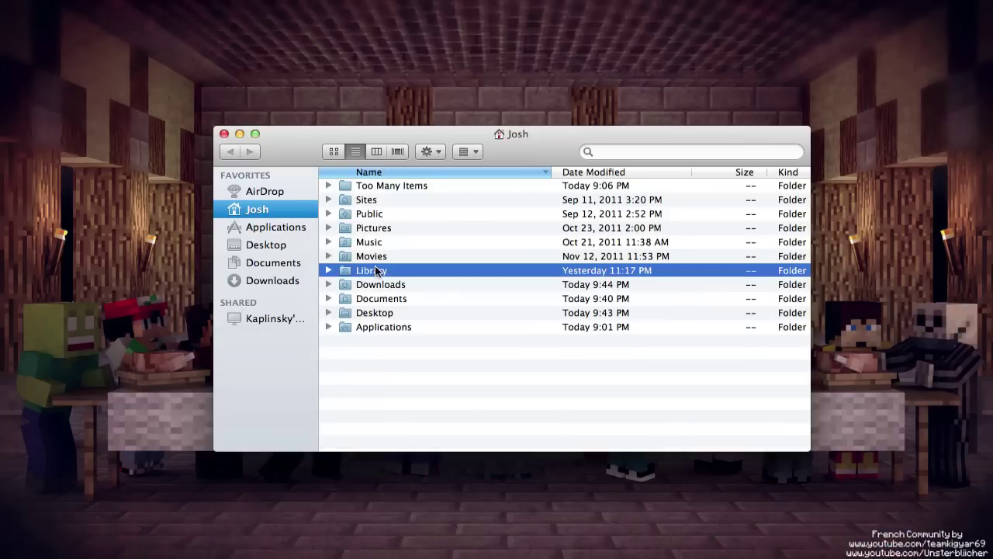
{"action": "double_click", "coordinate": [380, 430]}
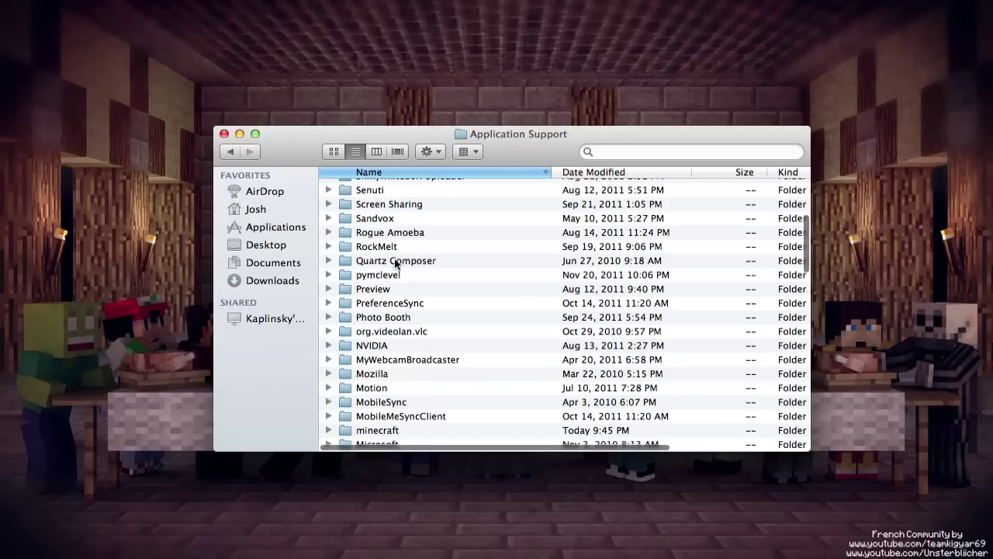
{"action": "double_click", "coordinate": [380, 430]}
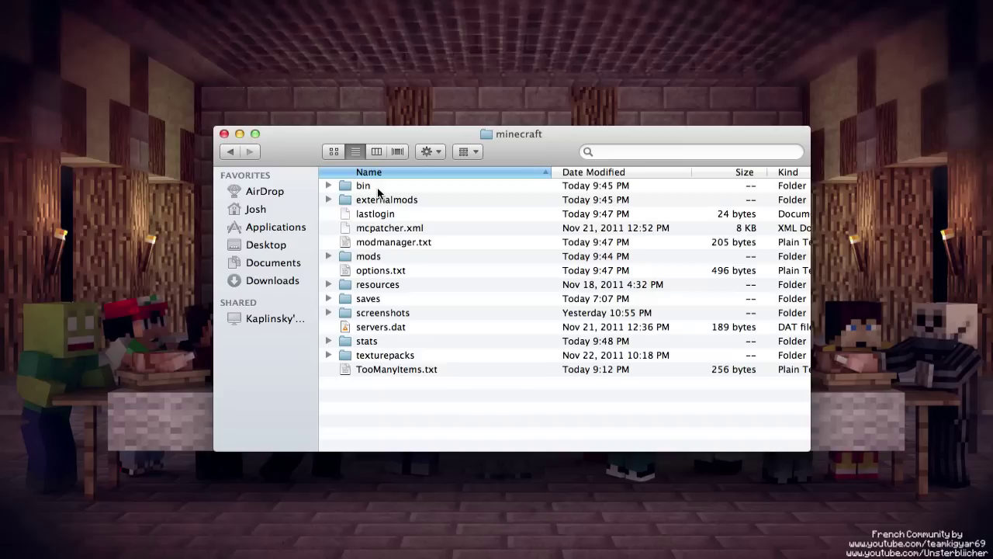
{"action": "double_click", "coordinate": [377, 189]}
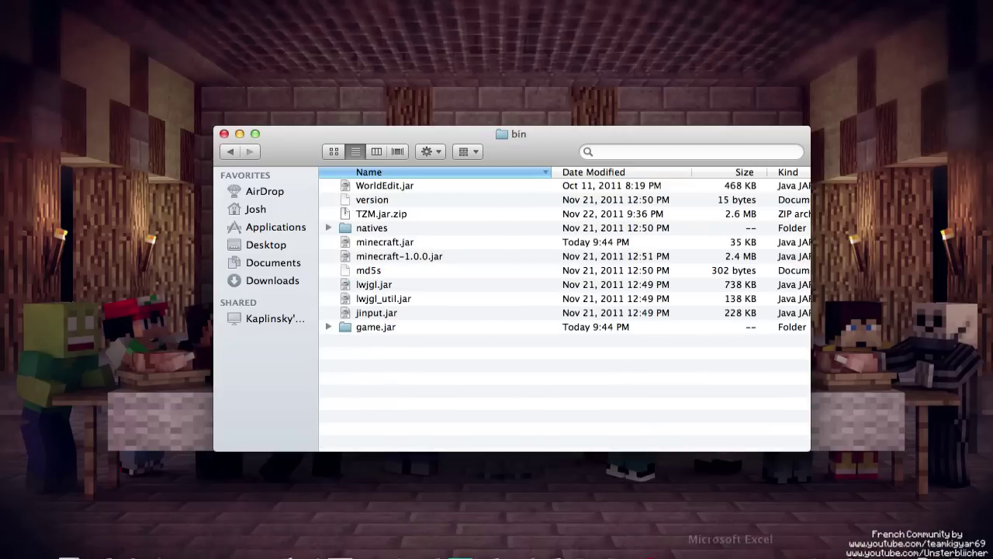
Step: Move the game.jar folder in bin to the Trash
{"action": "left_click", "coordinate": [923, 541]}
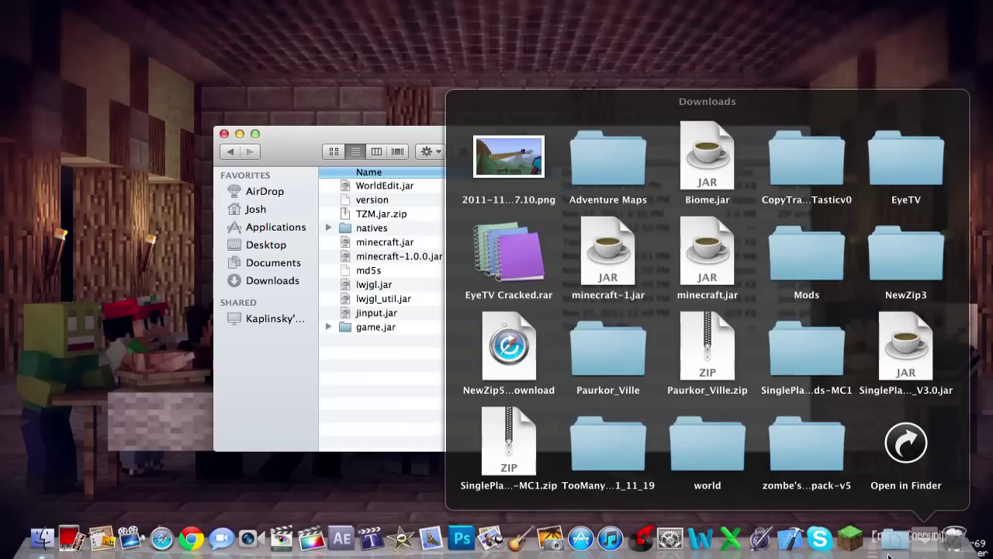
{"action": "left_click", "coordinate": [927, 541]}
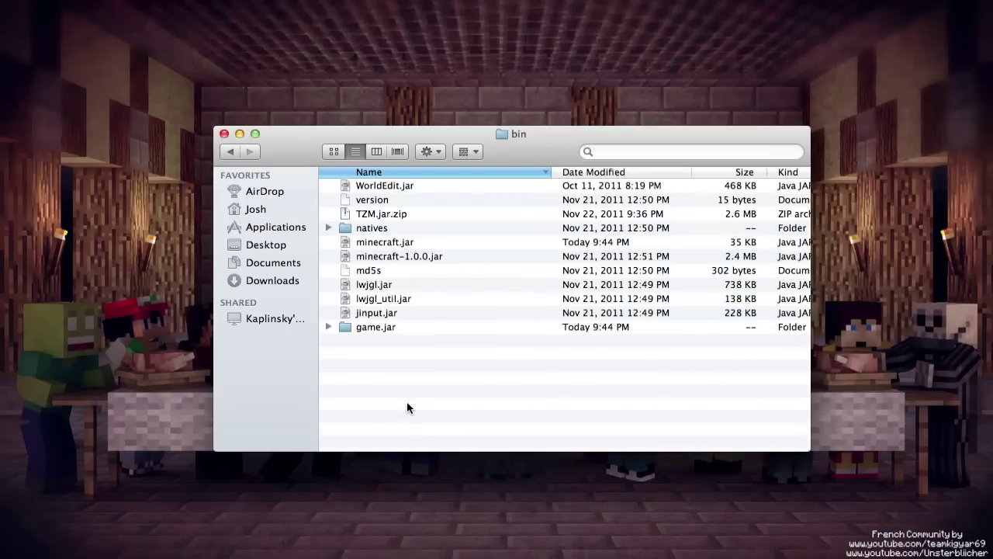
{"action": "left_click", "coordinate": [377, 327]}
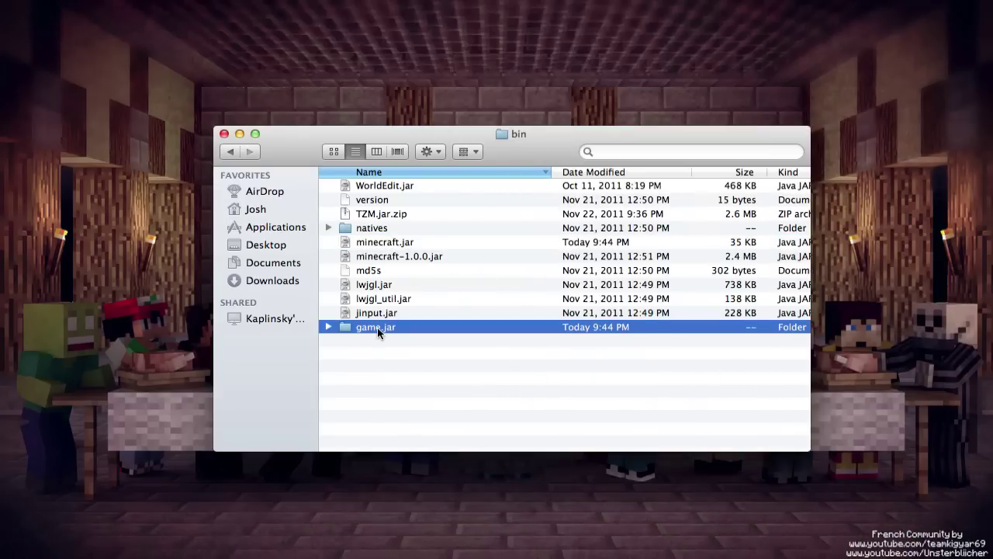
{"action": "left_click", "coordinate": [395, 242]}
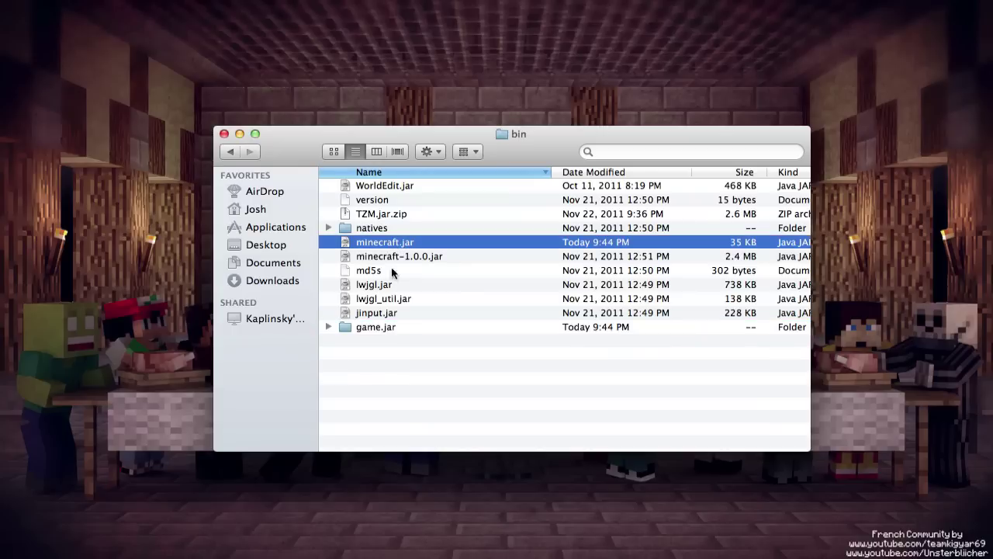
{"action": "left_click", "coordinate": [377, 328]}
{"action": "key", "text": "super+BackSpace"}
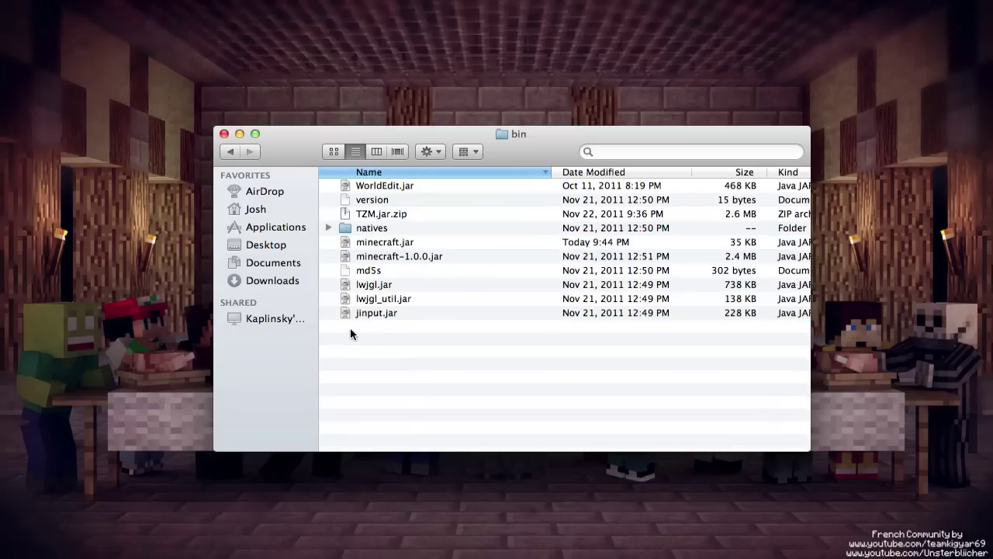
Step: Trash the old minecraft.jar and duplicate minecraft-1.0.0.jar
{"action": "left_click", "coordinate": [379, 242]}
{"action": "key", "text": "super+BackSpace"}
{"action": "left_click", "coordinate": [379, 242]}
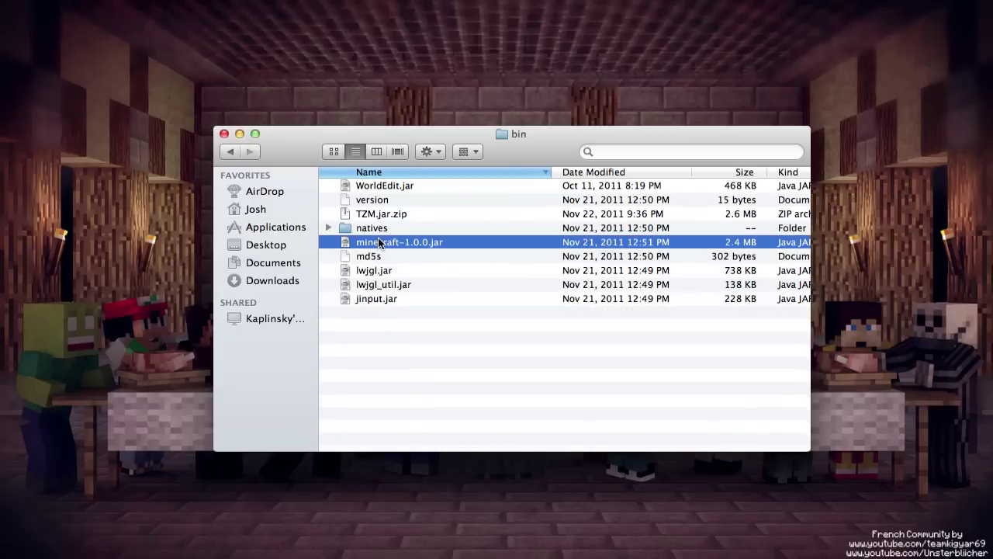
{"action": "key", "text": "super+d"}
Step: Rename the minecraft-1.0.0 copy.jar duplicate to minecraft.jar
{"action": "left_click", "coordinate": [385, 246]}
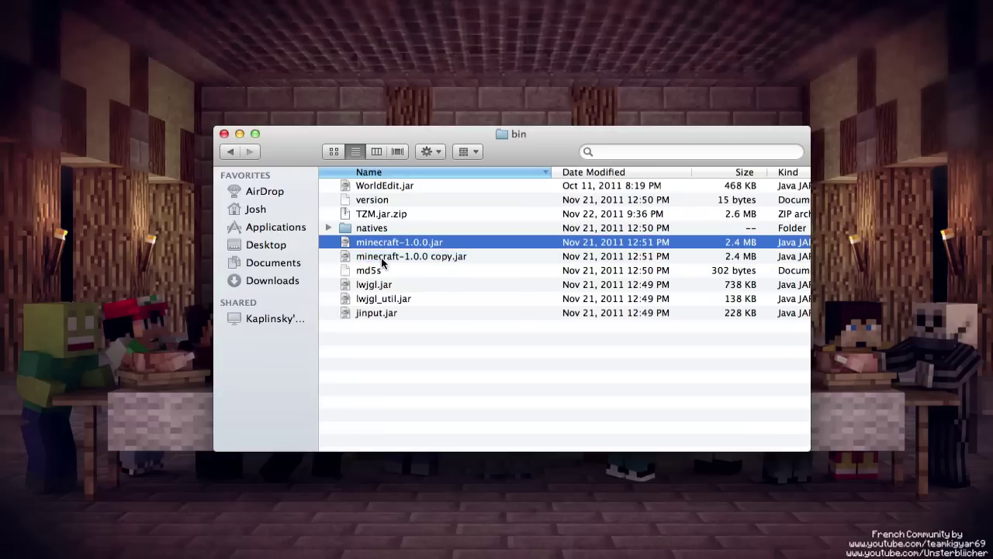
{"action": "left_click", "coordinate": [383, 257]}
{"action": "key", "text": "Return"}
{"action": "key", "text": "Right"}
{"action": "key", "text": "BackSpace"}
{"action": "key", "text": "BackSpace"}
{"action": "key", "text": "BackSpace"}
{"action": "key", "text": "BackSpace"}
{"action": "key", "text": "BackSpace"}
{"action": "key", "text": "BackSpace"}
{"action": "key", "text": "BackSpace"}
{"action": "key", "text": "BackSpace"}
{"action": "key", "text": "BackSpace"}
{"action": "key", "text": "BackSpace"}
{"action": "key", "text": "BackSpace"}
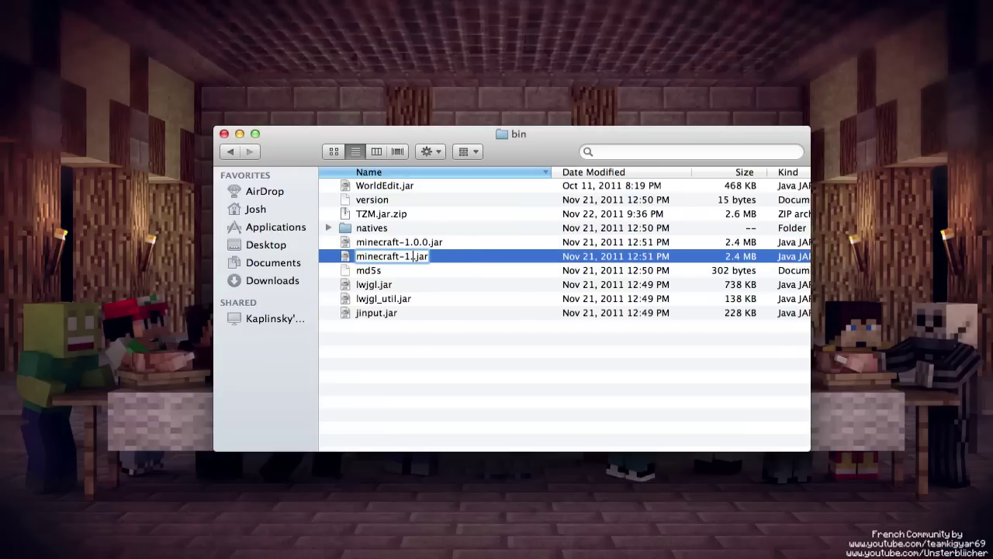
{"action": "key", "text": "Return"}
{"action": "mouse_move", "coordinate": [923, 536]}
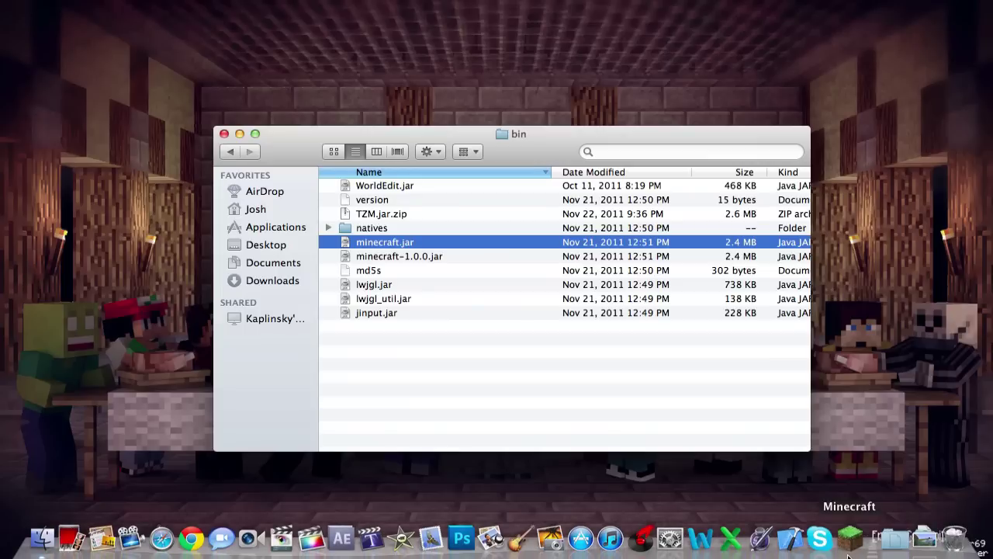
{"action": "left_click", "coordinate": [849, 536]}
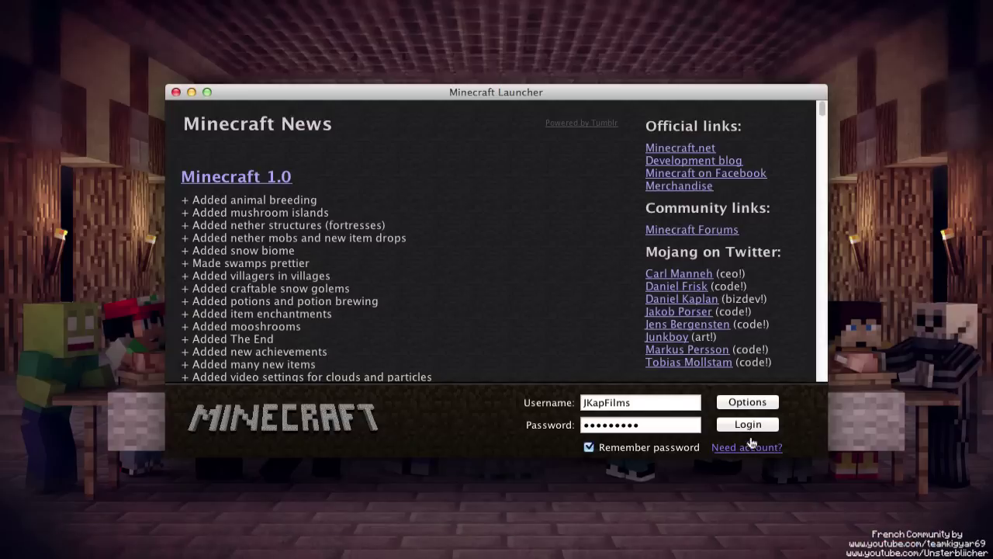
{"action": "left_click", "coordinate": [748, 424]}
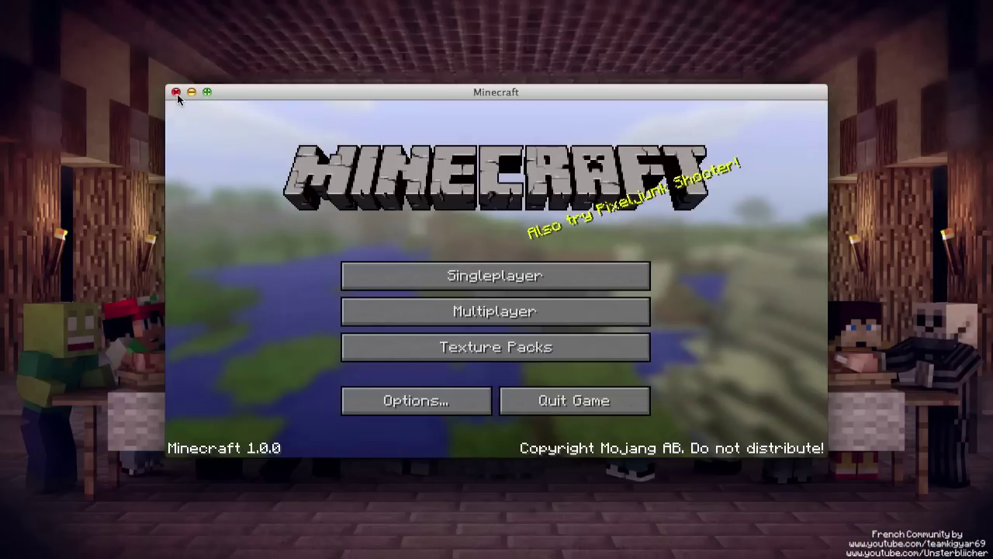
{"action": "left_click", "coordinate": [176, 93]}
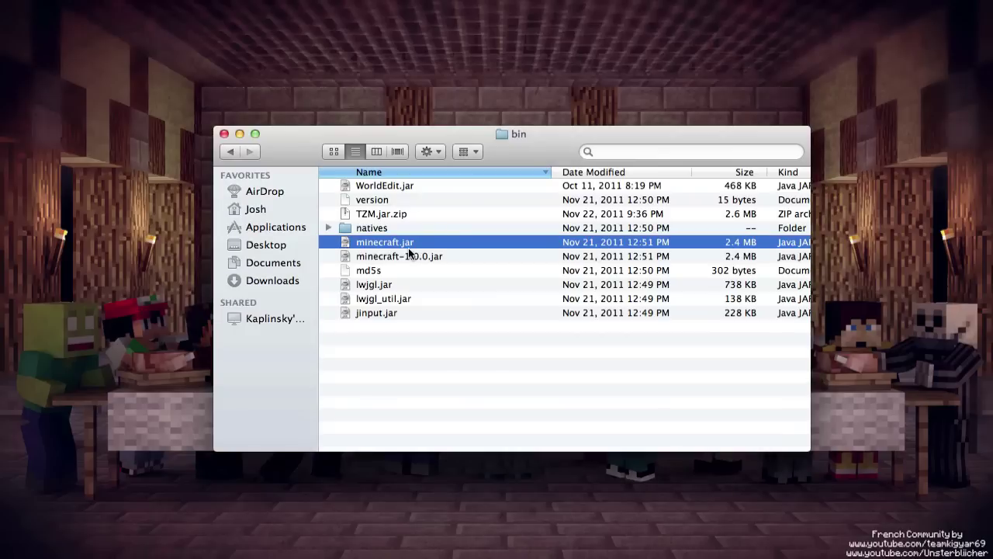
Step: Rename minecraft.jar to game.jar and extract it with The Unarchiver
{"action": "left_click", "coordinate": [406, 248]}
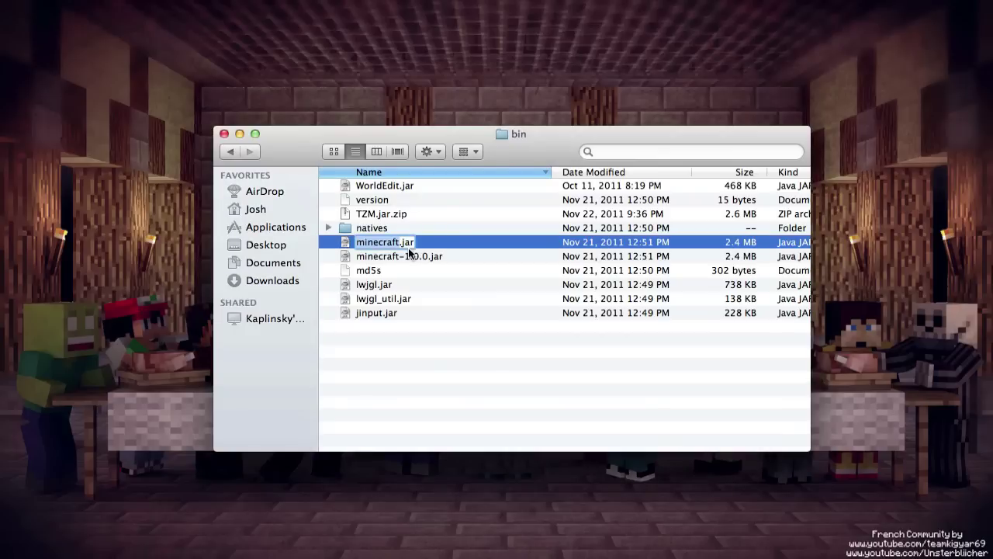
{"action": "type", "text": "game"}
{"action": "key", "text": "Return"}
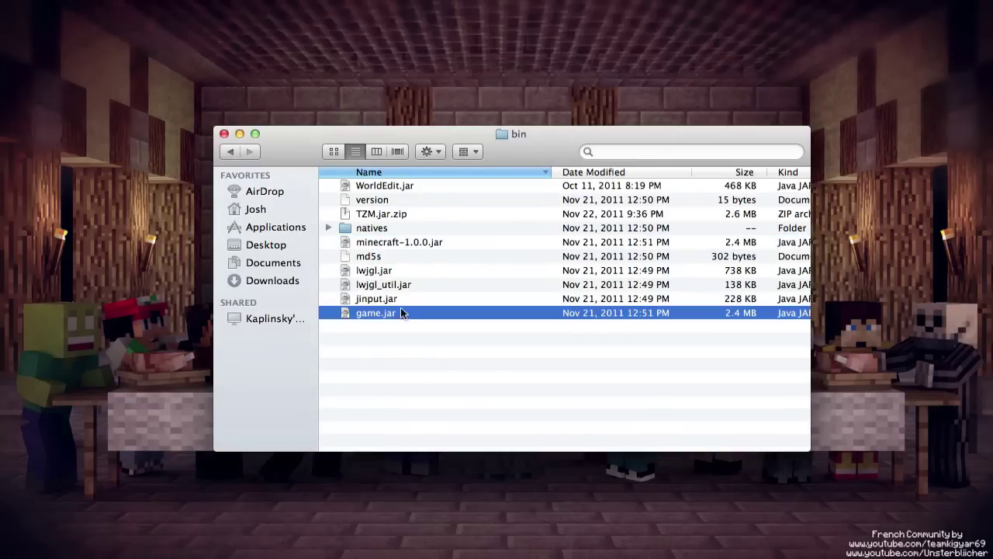
{"action": "right_click", "coordinate": [392, 311]}
{"action": "mouse_move", "coordinate": [448, 310]}
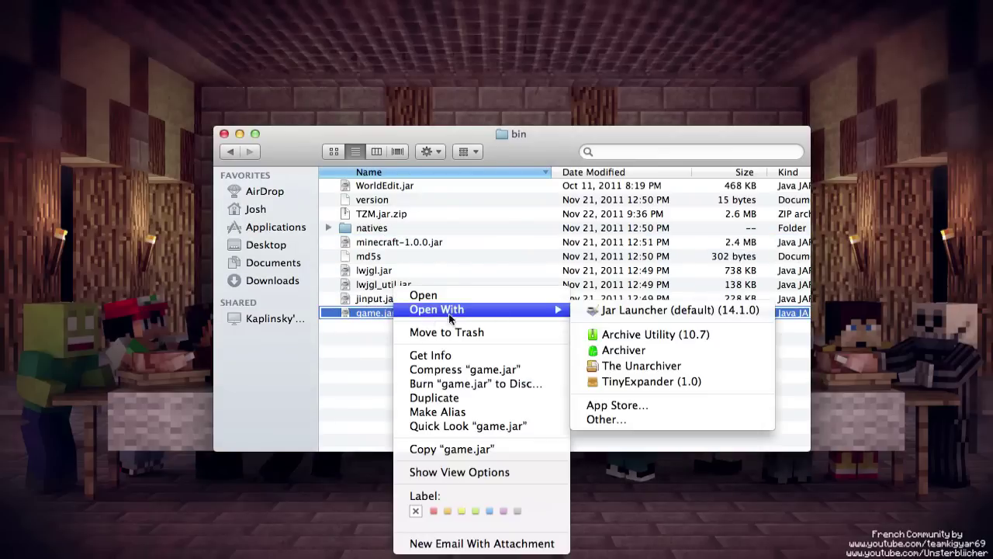
{"action": "left_click", "coordinate": [655, 366]}
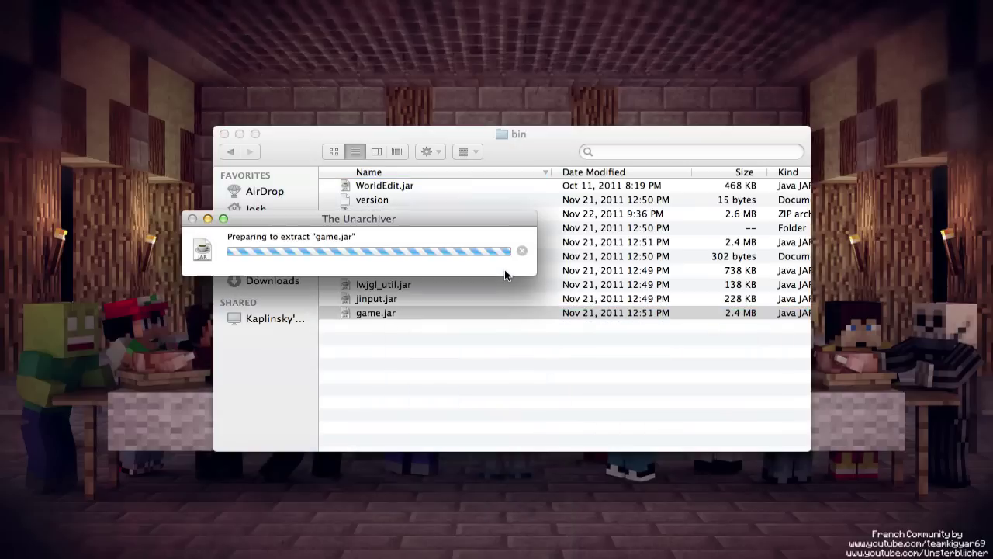
Step: Delete the META-INF folder from the extracted game folder
{"action": "double_click", "coordinate": [373, 313]}
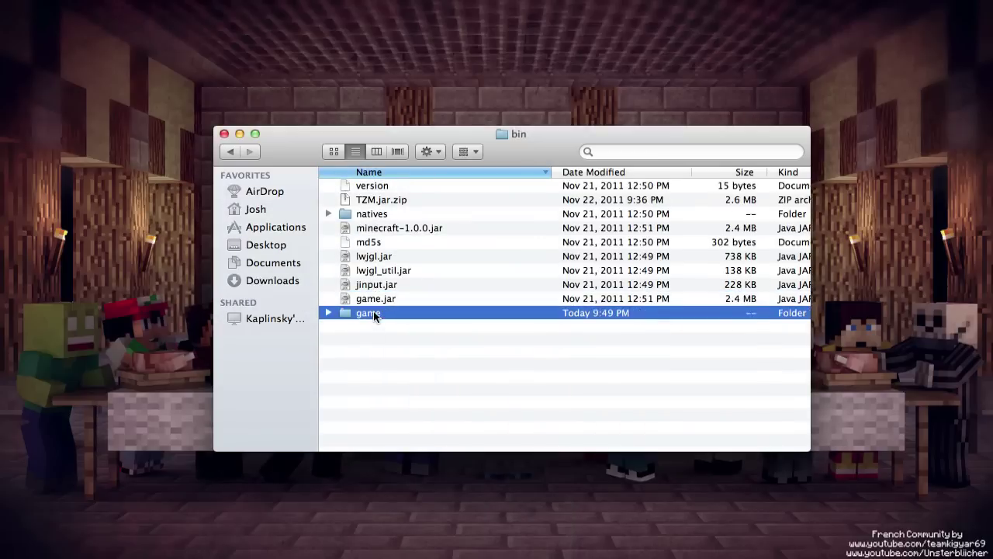
{"action": "key", "text": "a"}
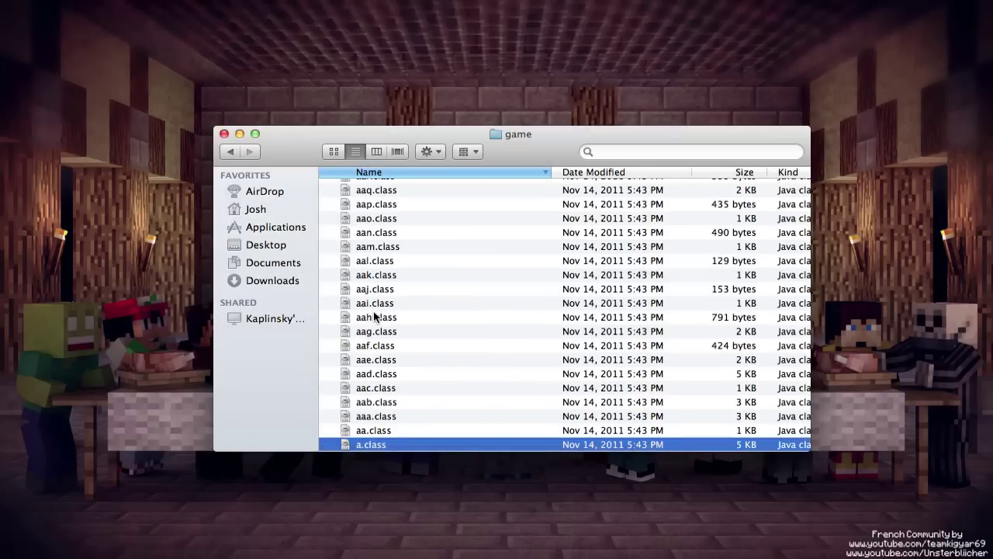
{"action": "scroll", "coordinate": [373, 312], "scroll_direction": "up", "scroll_amount": 15}
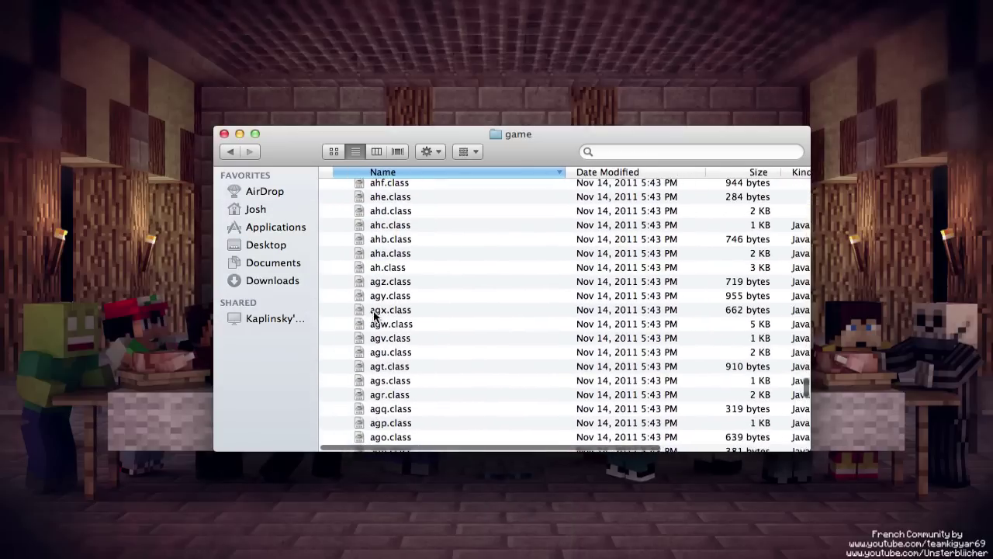
{"action": "type", "text": "met"}
{"action": "key", "text": "super+BackSpace"}
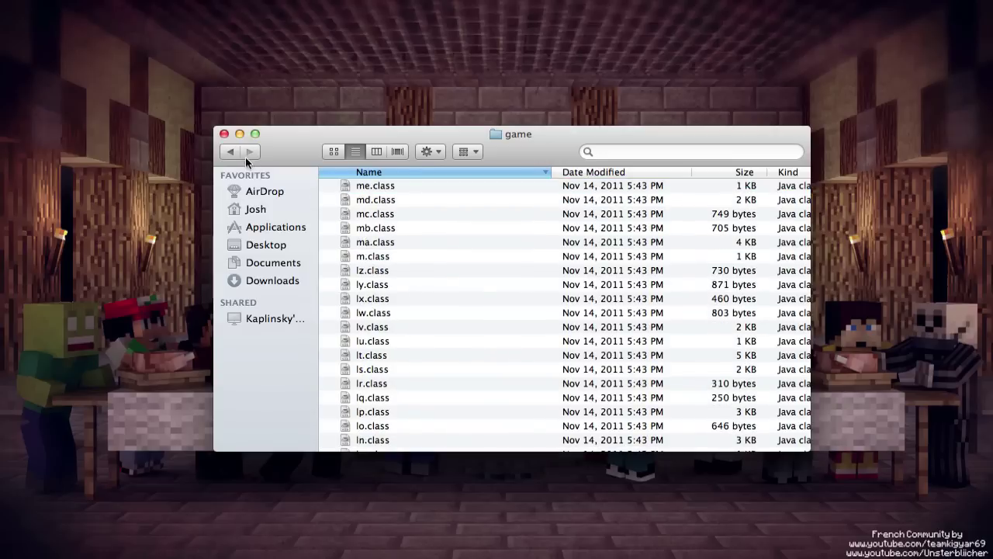
Step: Trash the original game.jar archive and rename the extracted folder to game.jar, keeping the .jar extension
{"action": "left_click", "coordinate": [237, 151]}
{"action": "left_click", "coordinate": [367, 314]}
{"action": "key", "text": "super+BackSpace"}
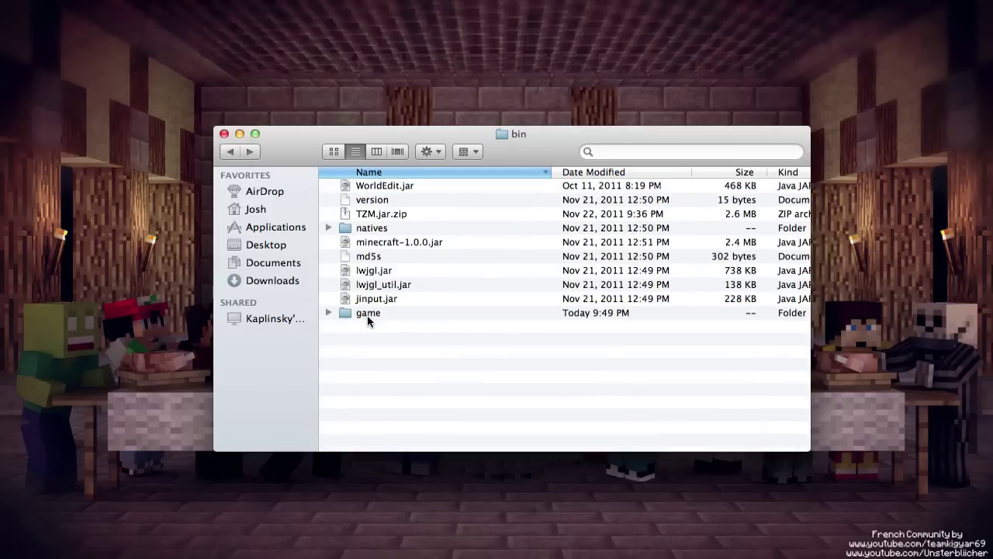
{"action": "left_click", "coordinate": [367, 315]}
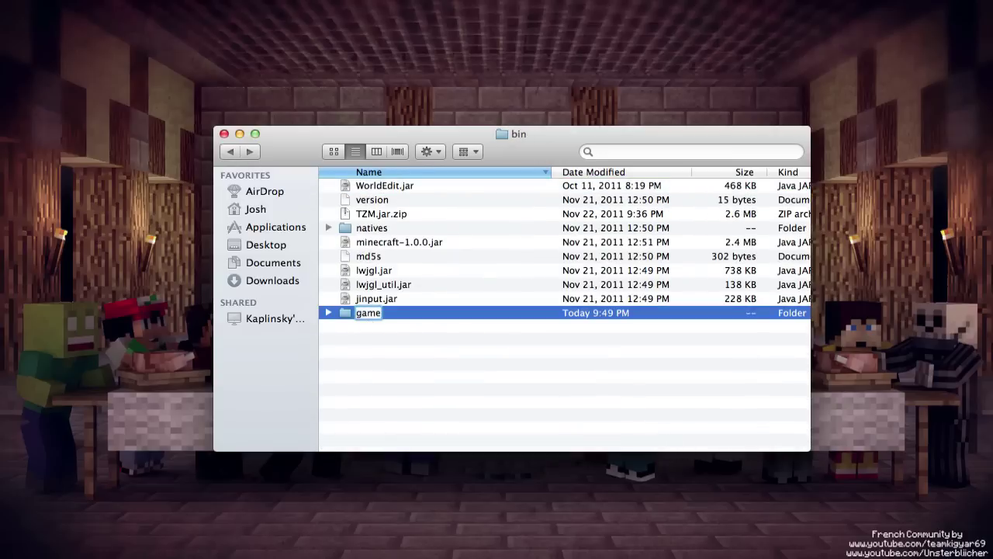
{"action": "type", "text": ".jar"}
{"action": "key", "text": "Return"}
{"action": "left_click", "coordinate": [617, 198]}
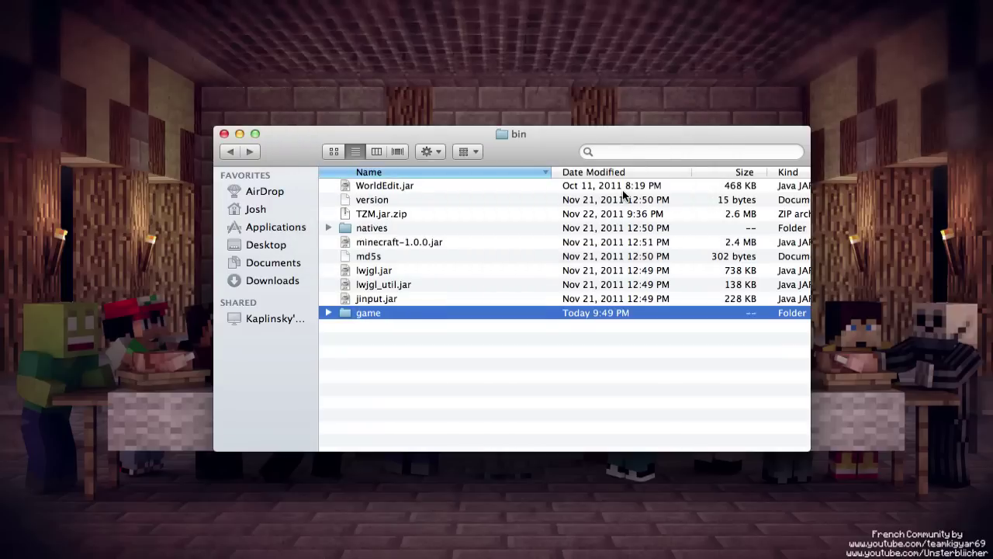
Step: Relaunch Minecraft, log in, and close the game window after 'Done loading' appears
{"action": "left_click", "coordinate": [851, 552]}
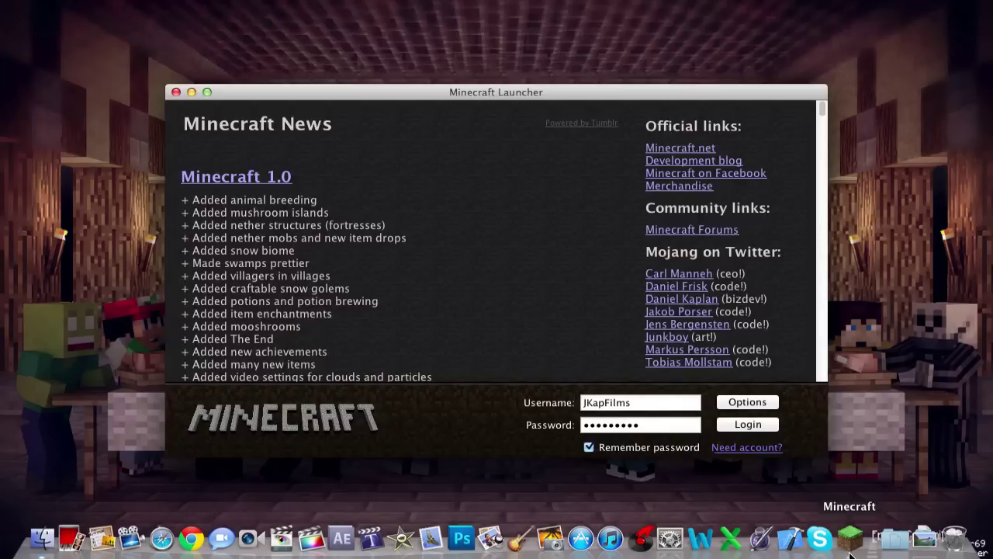
{"action": "left_click", "coordinate": [726, 425]}
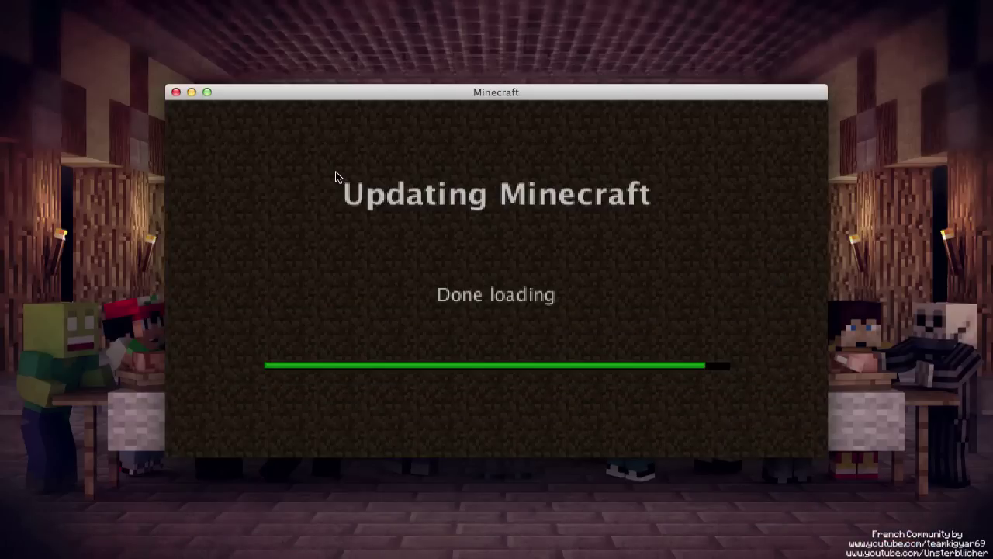
{"action": "left_click", "coordinate": [176, 92]}
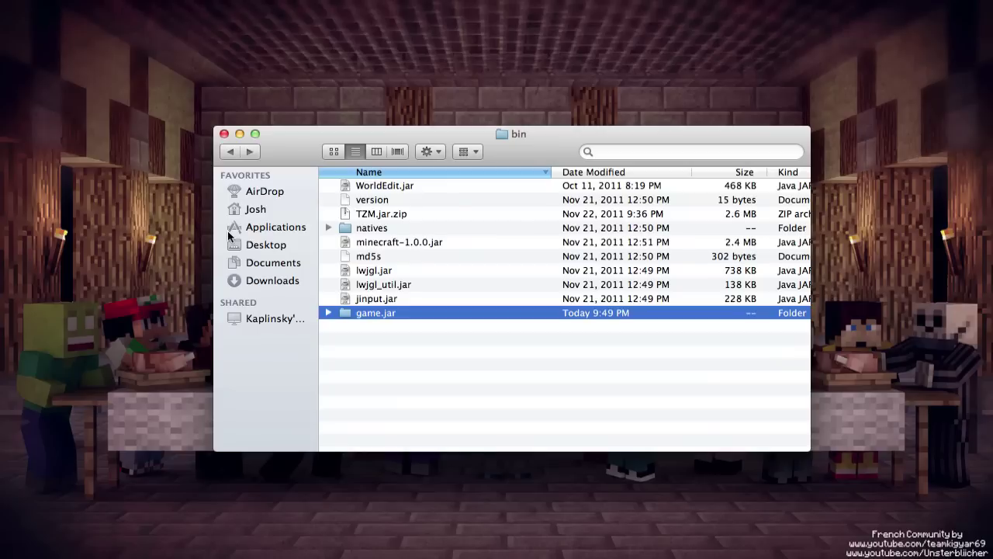
Step: Copy minecraft-1.jar from the Downloads folder into the bin folder
{"action": "mouse_move", "coordinate": [954, 543]}
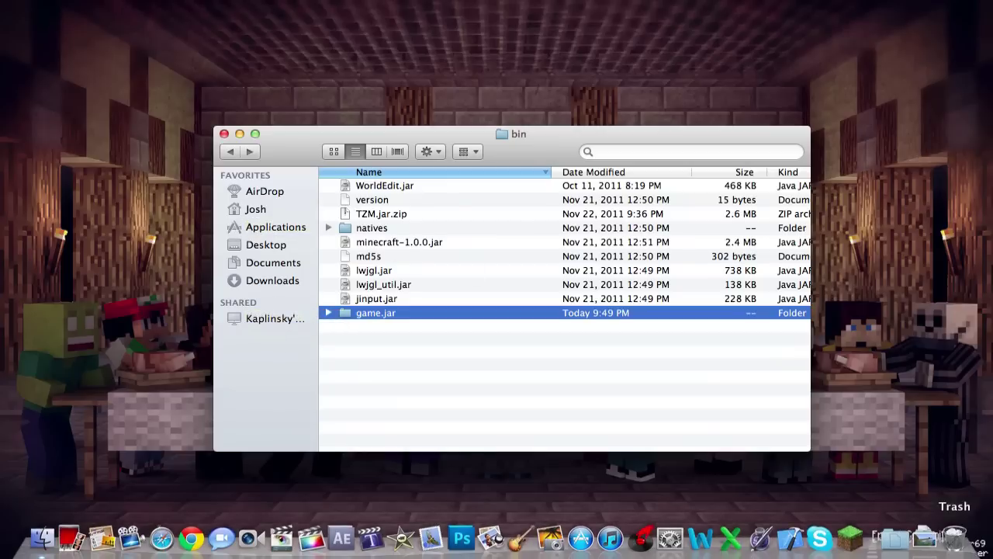
{"action": "left_click", "coordinate": [925, 538]}
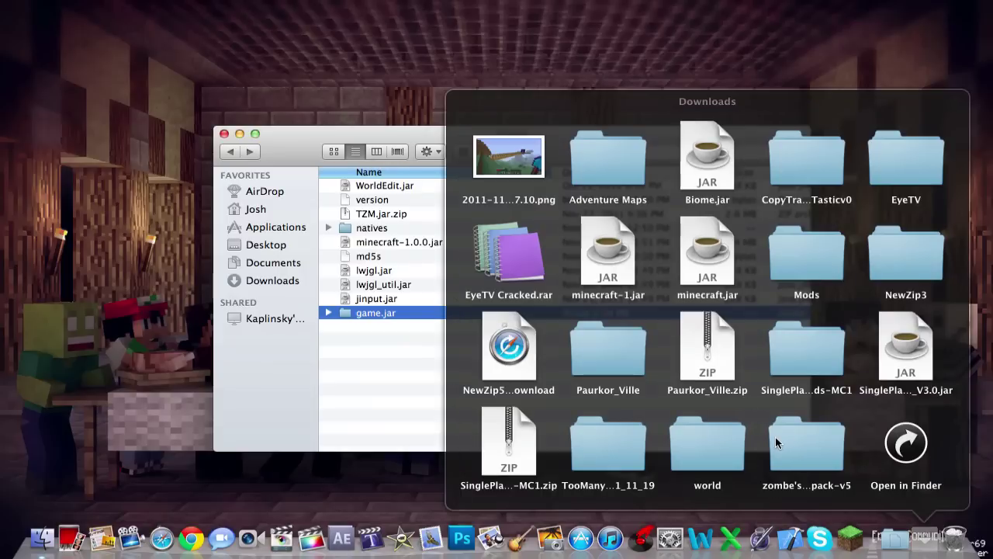
{"action": "left_click", "coordinate": [928, 451]}
{"action": "left_click", "coordinate": [217, 268]}
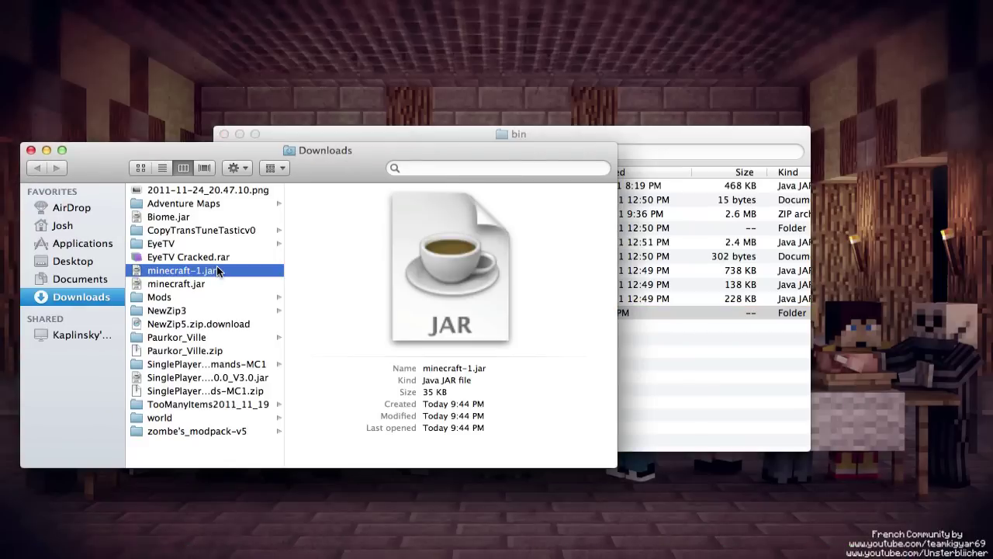
{"action": "key", "text": "super+w"}
{"action": "left_click", "coordinate": [399, 382]}
{"action": "key", "text": "super+v"}
Step: Rename the pasted minecraft-1.jar to minecraft.jar and relaunch Minecraft
{"action": "left_click", "coordinate": [387, 257]}
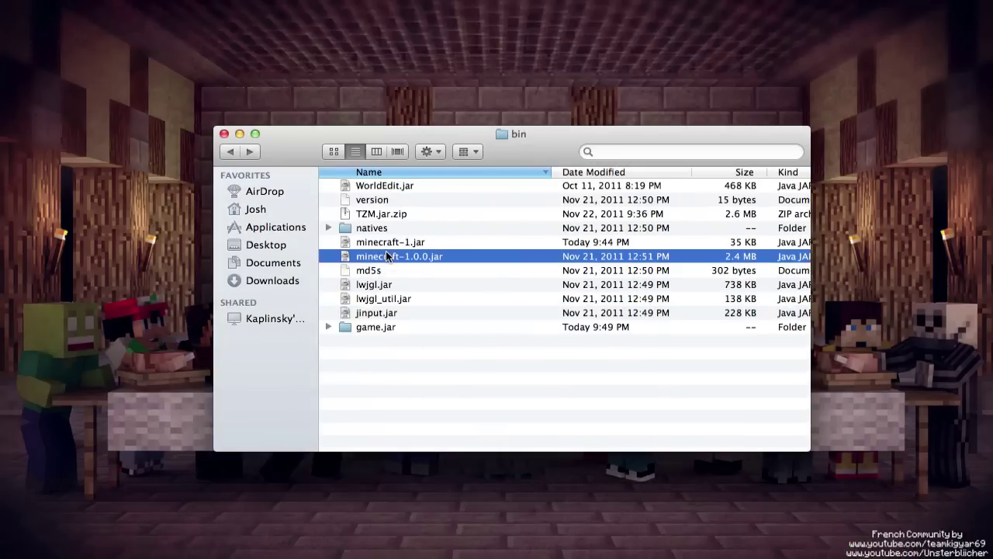
{"action": "left_click", "coordinate": [384, 244]}
{"action": "left_click", "coordinate": [408, 242]}
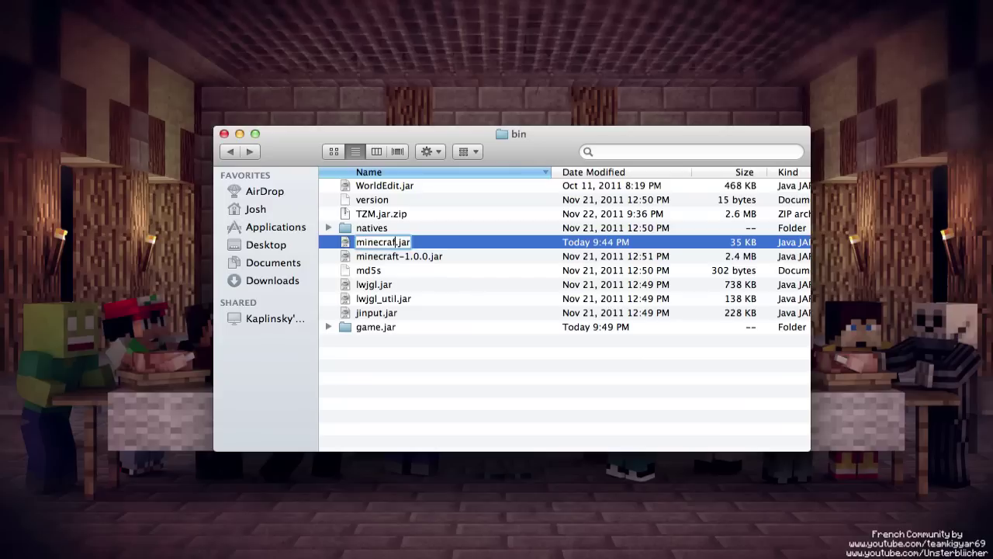
{"action": "key", "text": "Escape"}
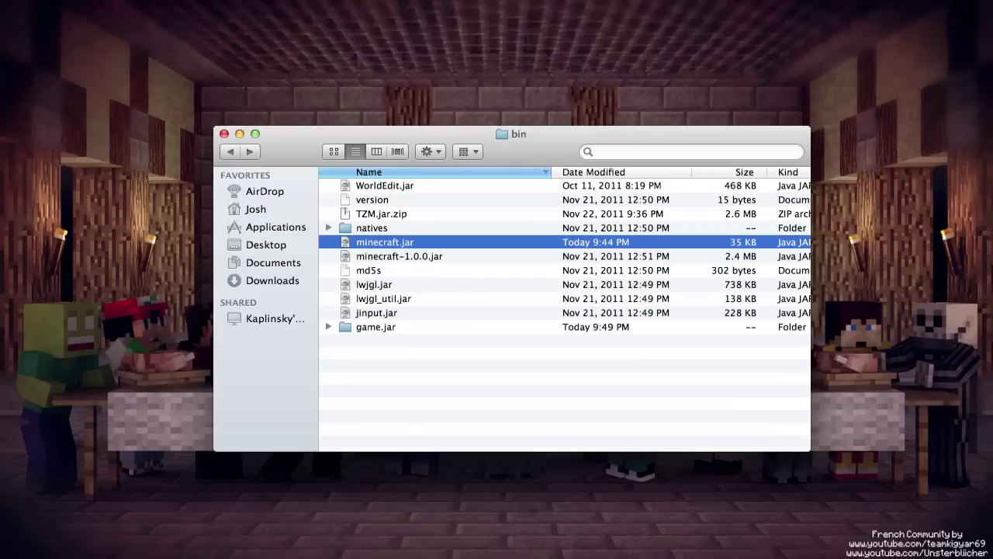
{"action": "left_click", "coordinate": [850, 535]}
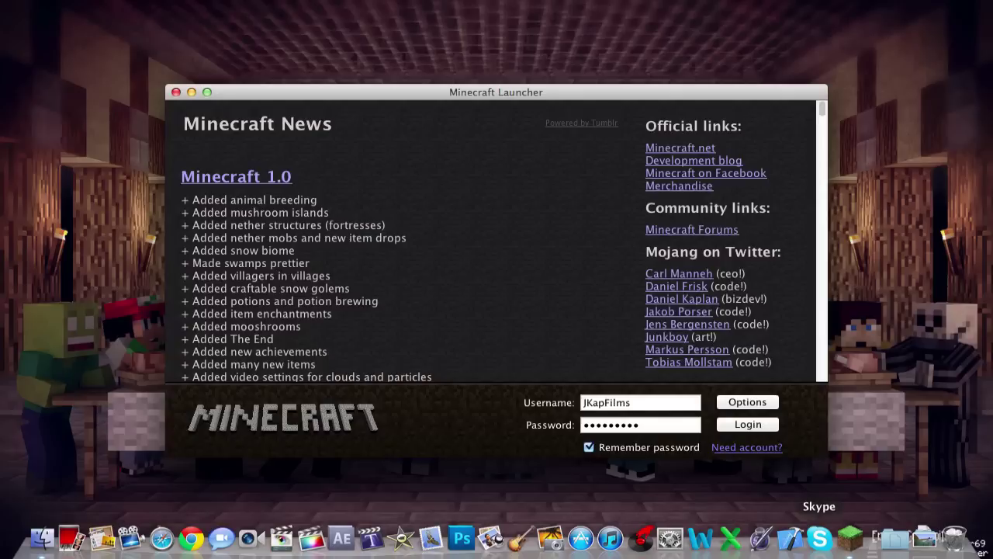
Step: Log into Minecraft to check the Installed mods list, then quit and go back to the minecraft folder
{"action": "left_click", "coordinate": [745, 423]}
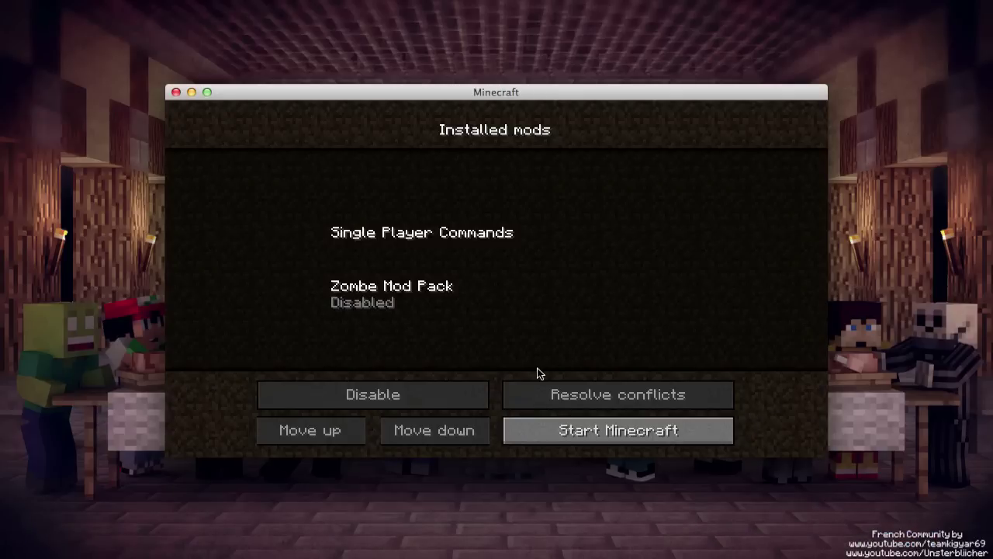
{"action": "left_click", "coordinate": [176, 92]}
{"action": "left_click", "coordinate": [230, 152]}
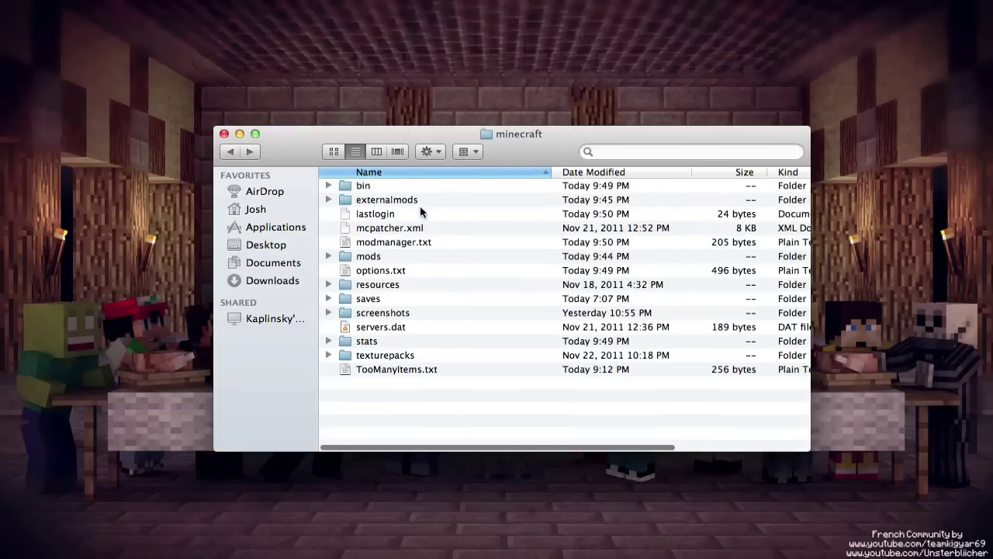
Step: Open externalmods, and open TooManyItems2011_11_19 from the Downloads stack in a separate Finder window
{"action": "double_click", "coordinate": [360, 203]}
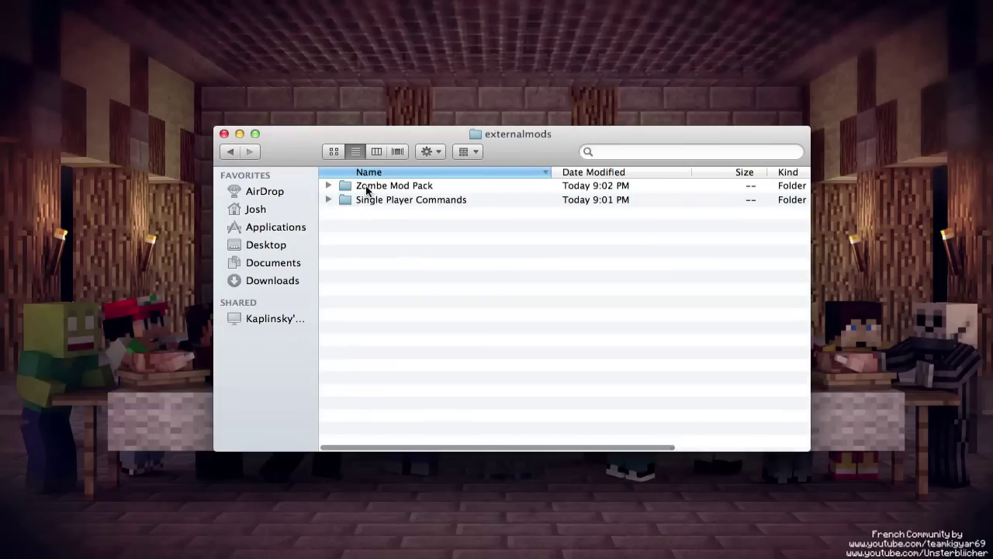
{"action": "mouse_move", "coordinate": [131, 543]}
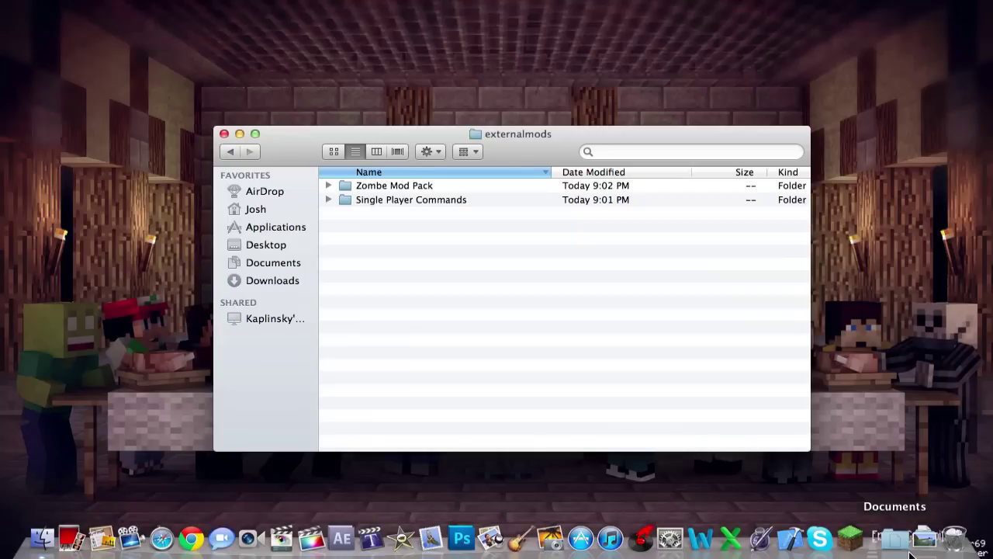
{"action": "left_click", "coordinate": [927, 551]}
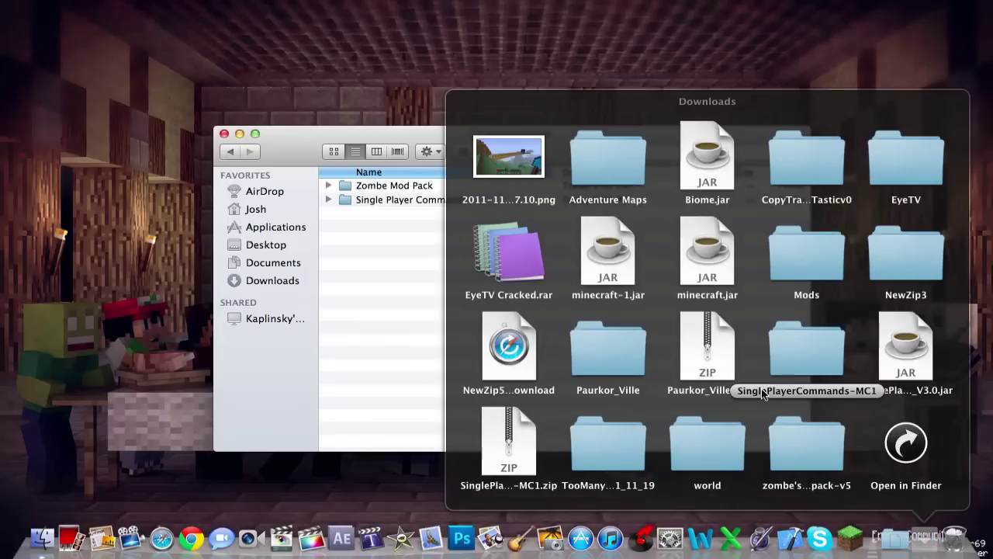
{"action": "left_click", "coordinate": [604, 473]}
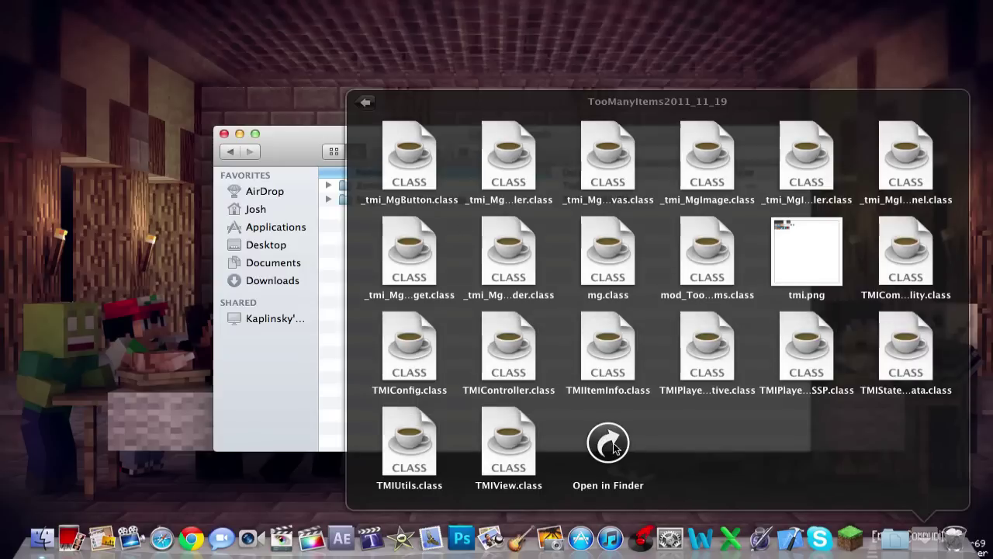
{"action": "left_click", "coordinate": [609, 443]}
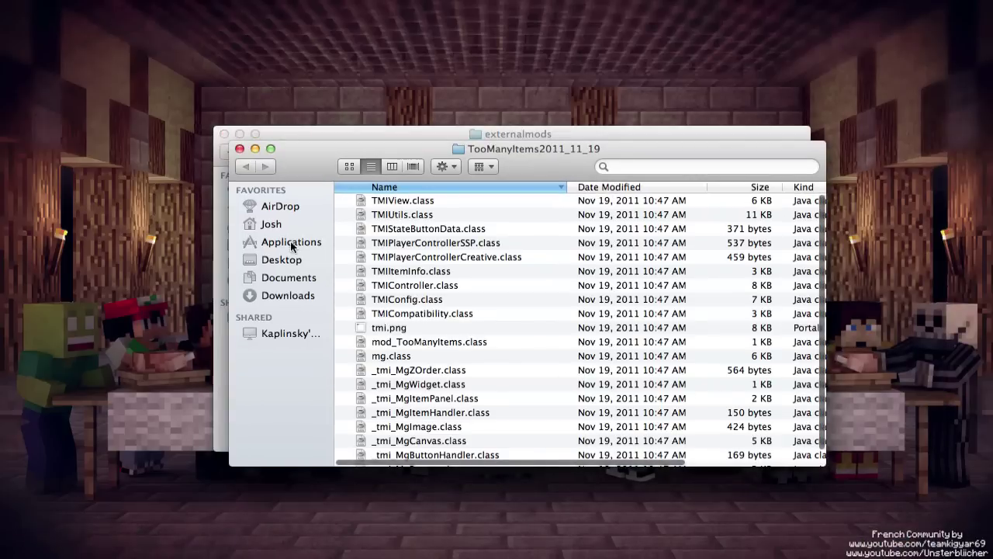
{"action": "left_click_drag", "start_coordinate": [426, 140], "coordinate": [564, 155]}
{"action": "left_click", "coordinate": [429, 132]}
Step: Create a 'Too Many Items' folder in externalmods and paste the TooManyItems class files into it
{"action": "key", "text": "super+shift+n"}
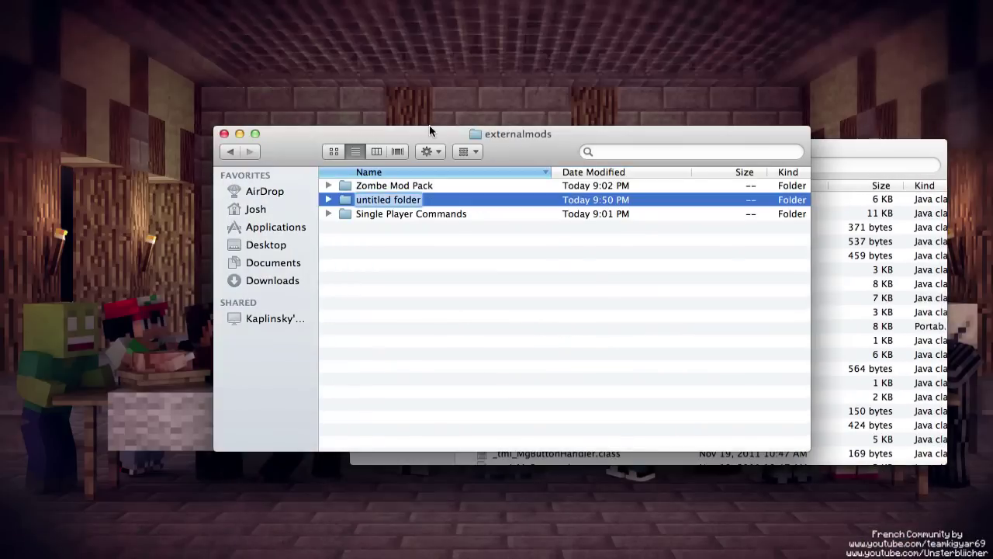
{"action": "type", "text": "Too Many"}
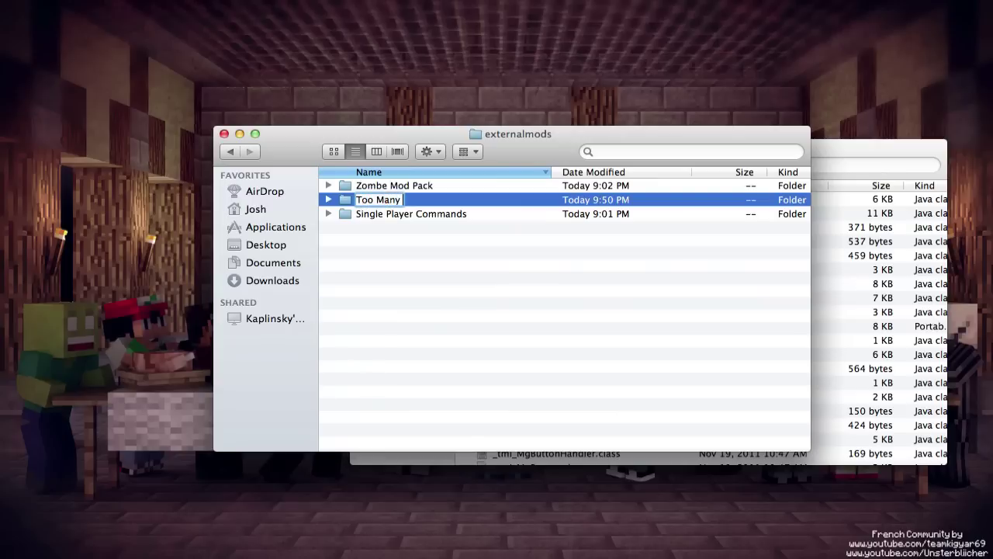
{"action": "type", "text": " Items"}
{"action": "key", "text": "Return"}
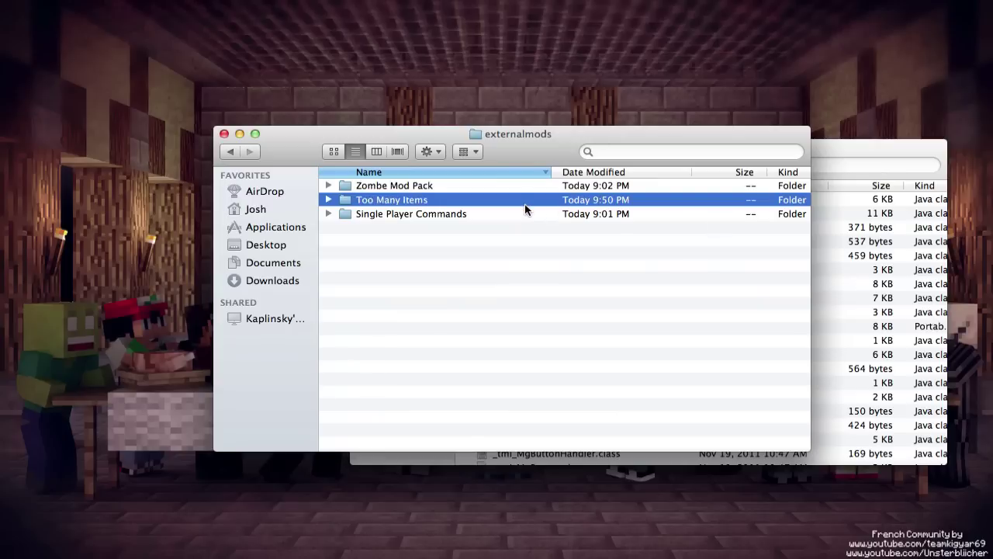
{"action": "double_click", "coordinate": [525, 203]}
{"action": "left_click", "coordinate": [854, 272]}
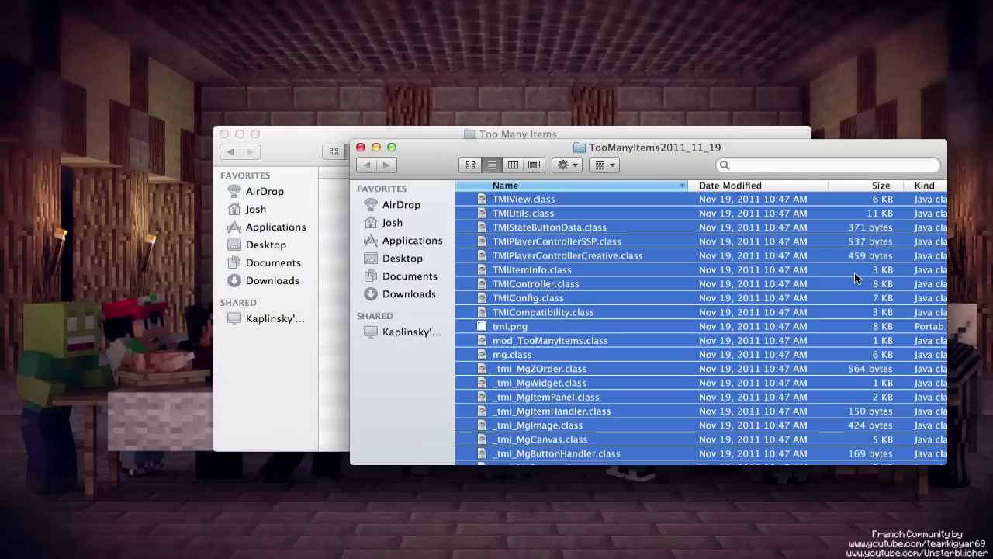
{"action": "key", "text": "super+w"}
{"action": "key", "text": "super+v"}
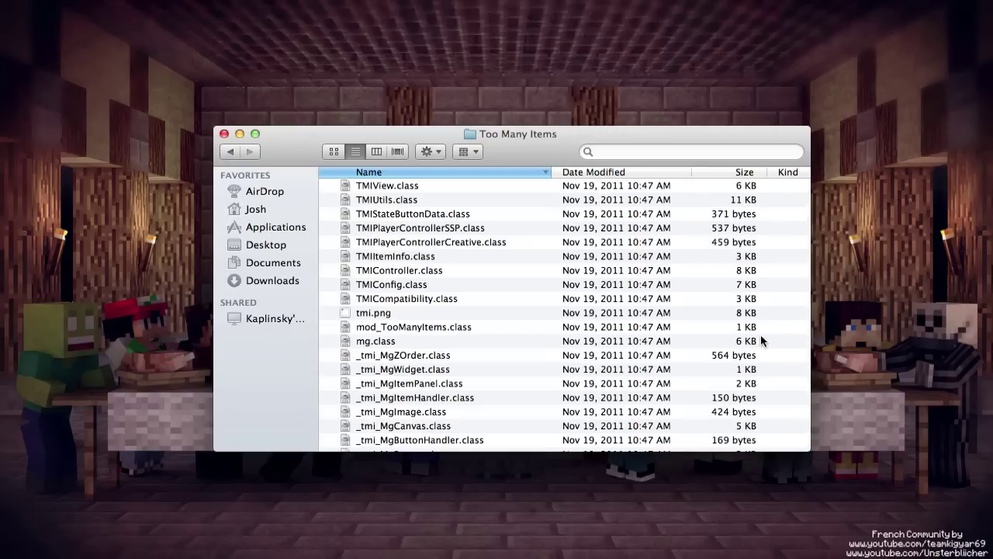
{"action": "left_click", "coordinate": [849, 552]}
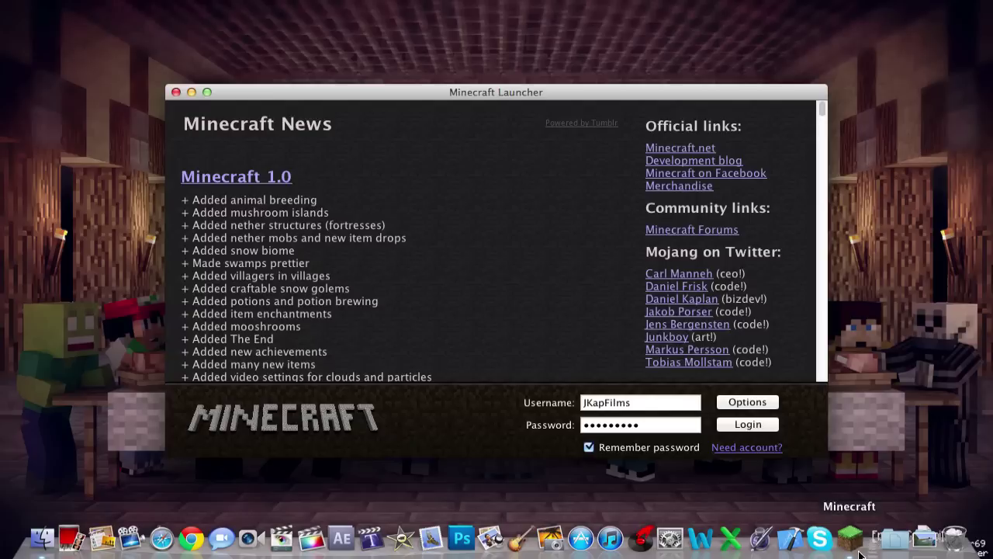
Step: Log in and move Too Many Items up above Zombe Mod Pack in Installed mods
{"action": "left_click", "coordinate": [747, 422]}
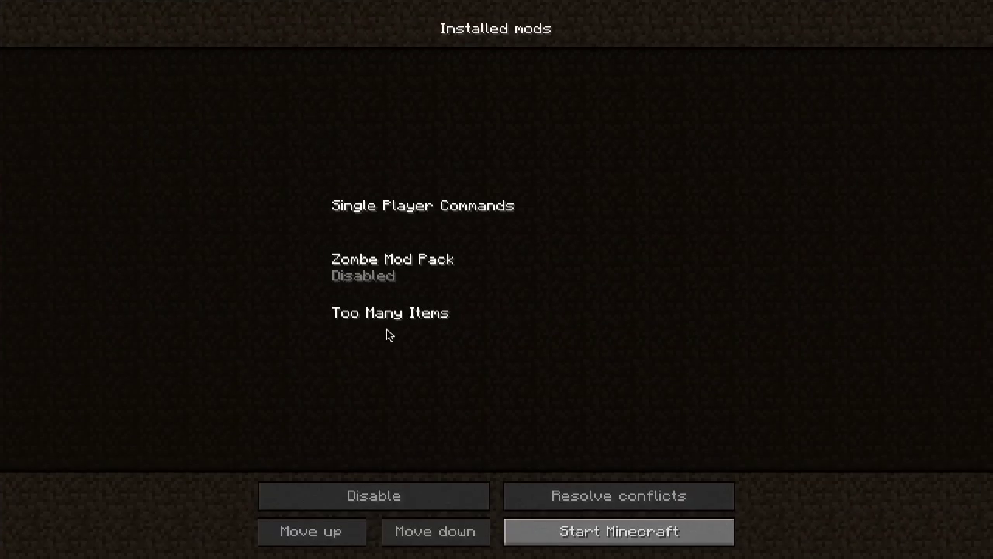
{"action": "left_click", "coordinate": [386, 329]}
{"action": "left_click", "coordinate": [387, 263]}
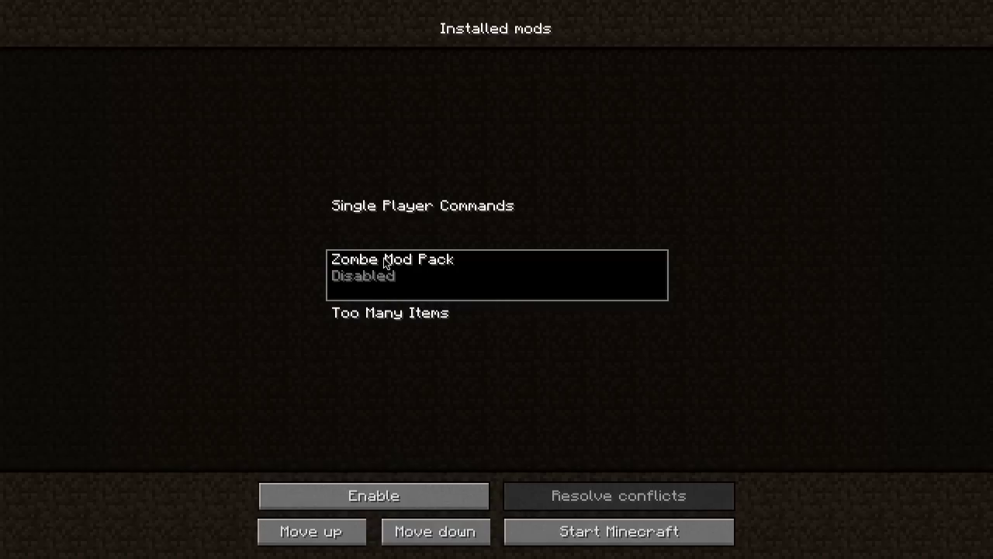
{"action": "left_click", "coordinate": [446, 333]}
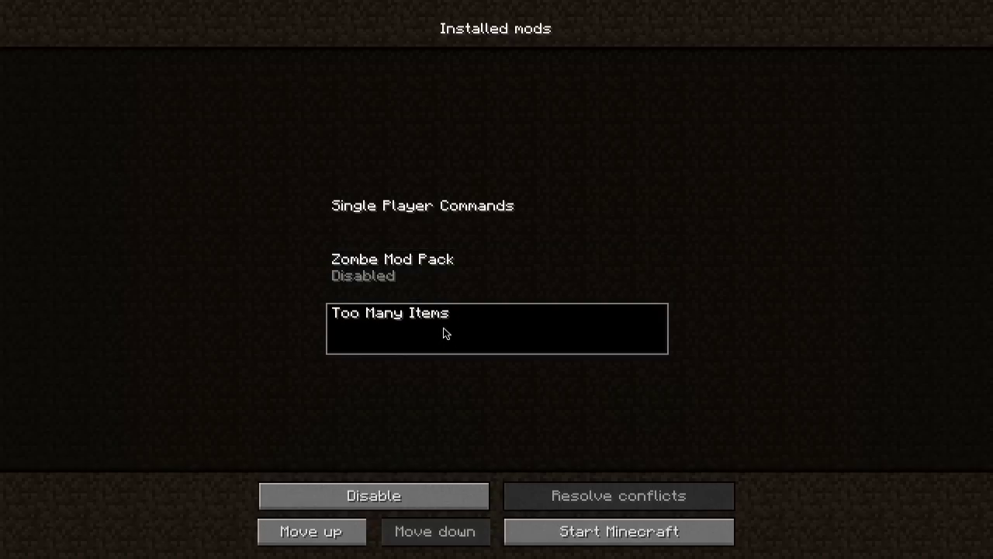
{"action": "left_click", "coordinate": [332, 531]}
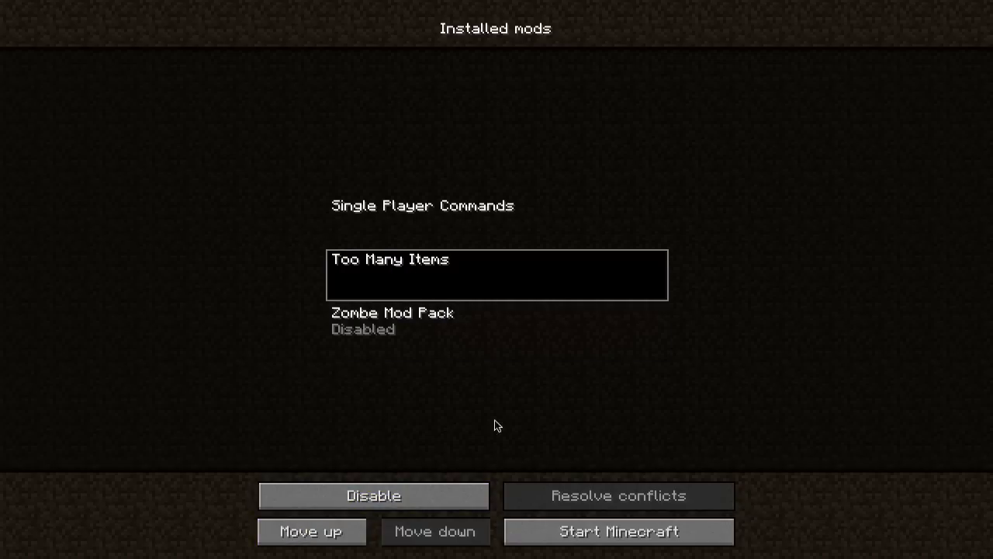
{"action": "left_click", "coordinate": [381, 324]}
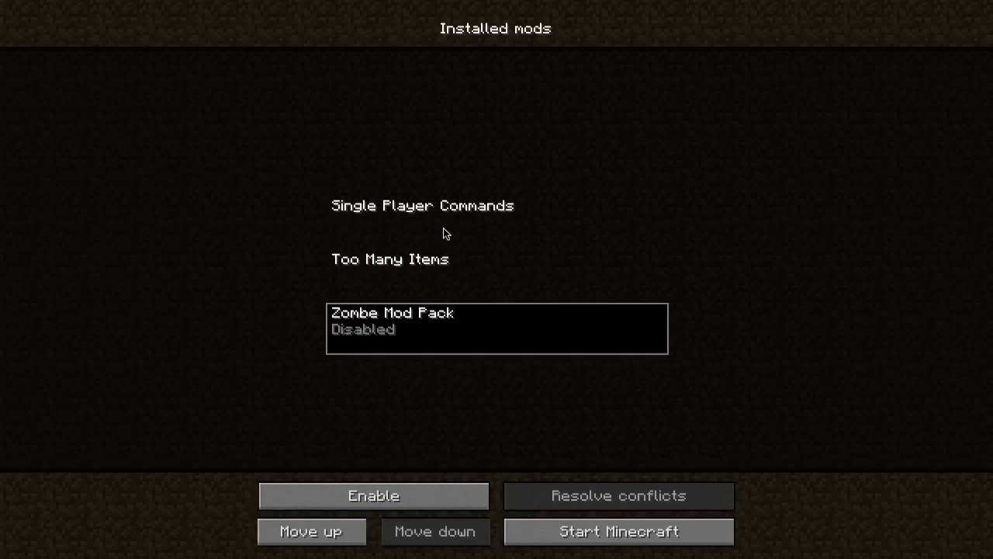
Step: Enable the Zombe Mod Pack, then load the saved creative world from Singleplayer
{"action": "left_click", "coordinate": [367, 488]}
{"action": "left_click", "coordinate": [447, 234]}
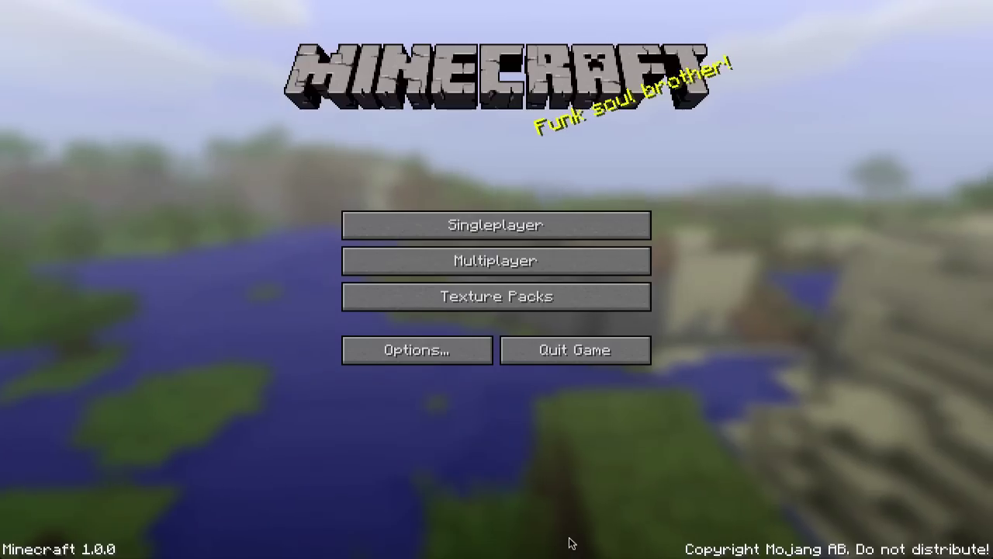
{"action": "left_click", "coordinate": [529, 214]}
{"action": "left_click", "coordinate": [533, 130]}
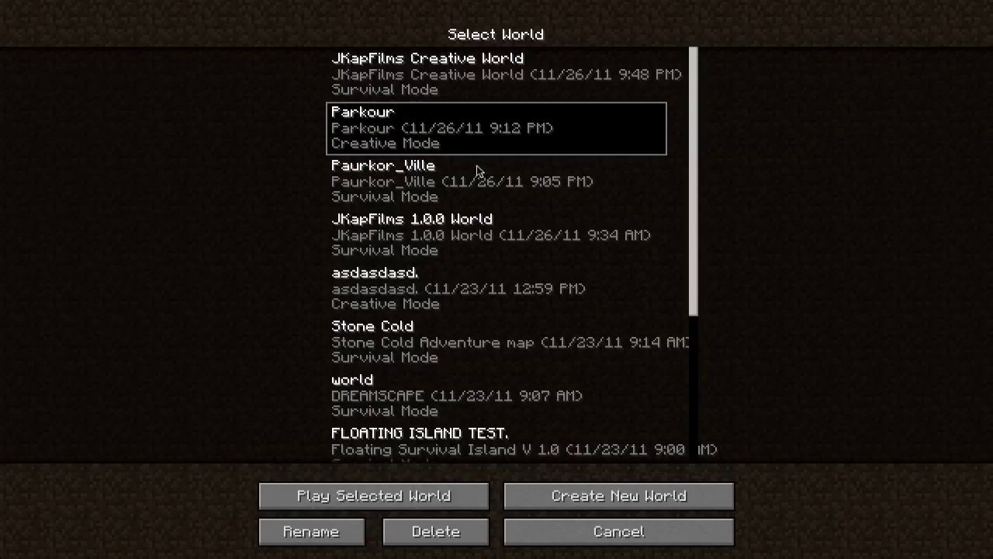
{"action": "left_click", "coordinate": [460, 94]}
{"action": "left_click", "coordinate": [362, 497]}
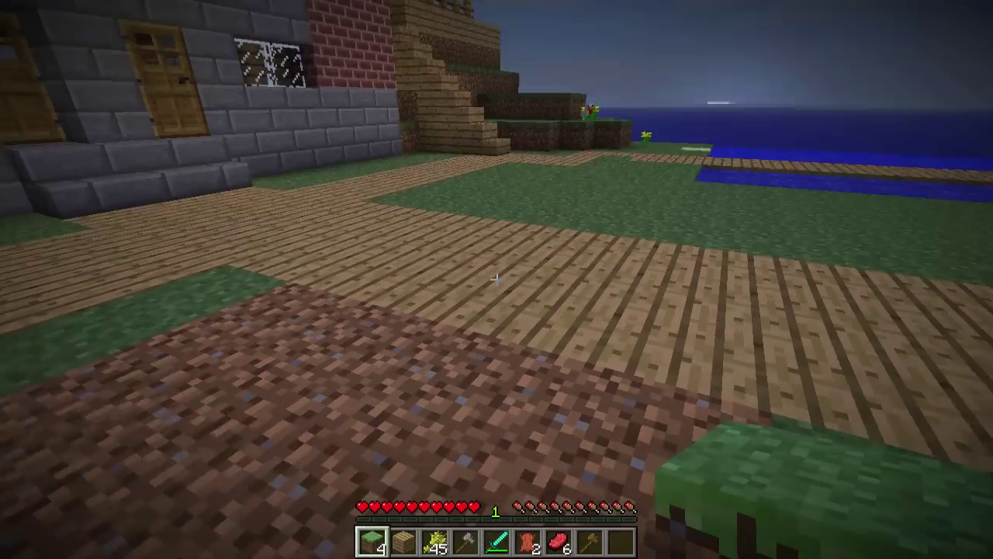
Step: Check the Too Many Items panel in the inventory, then walk through the alley along the plank path
{"action": "key", "text": "f"}
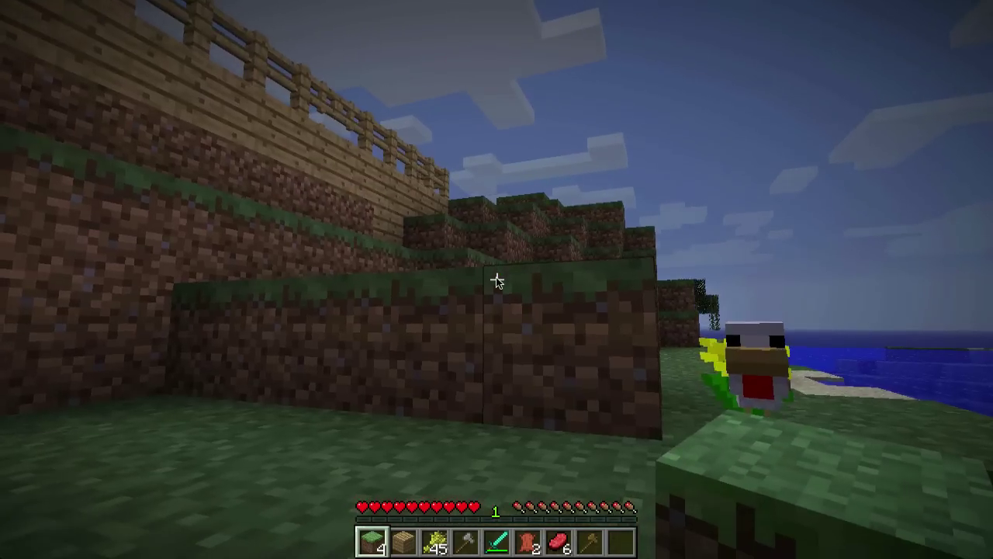
{"action": "key", "text": "e"}
{"action": "key", "text": "e"}
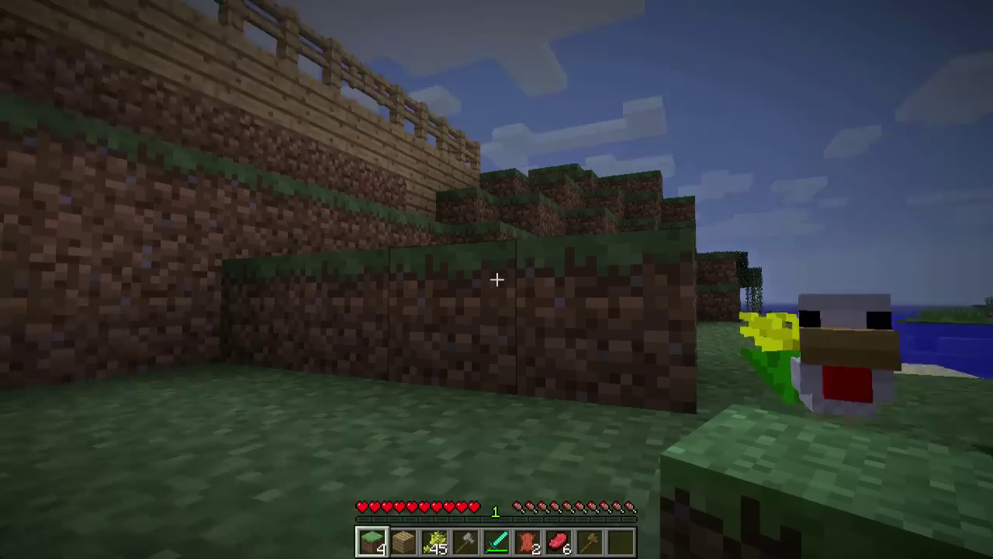
{"action": "key", "text": "w"}
{"action": "key", "text": "w"}
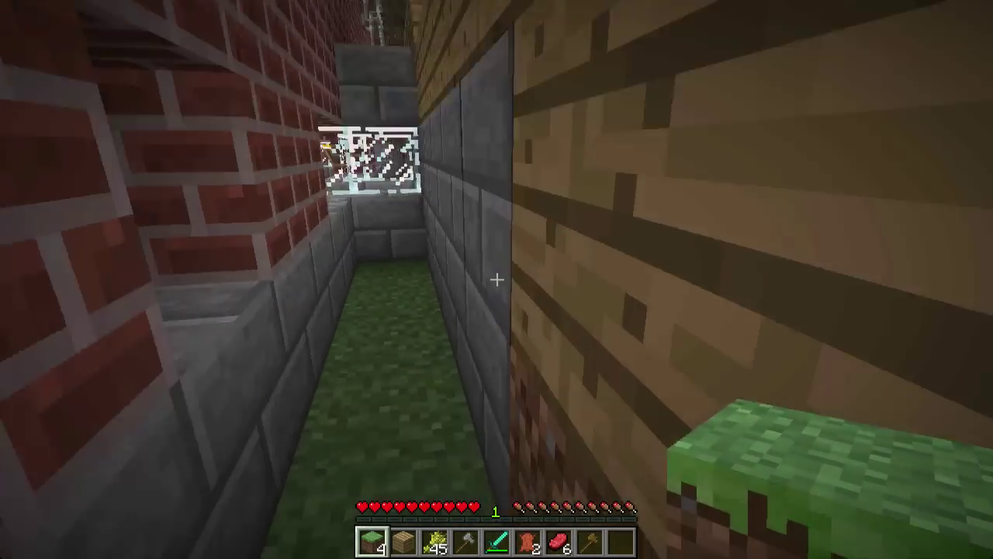
{"action": "key", "text": "w"}
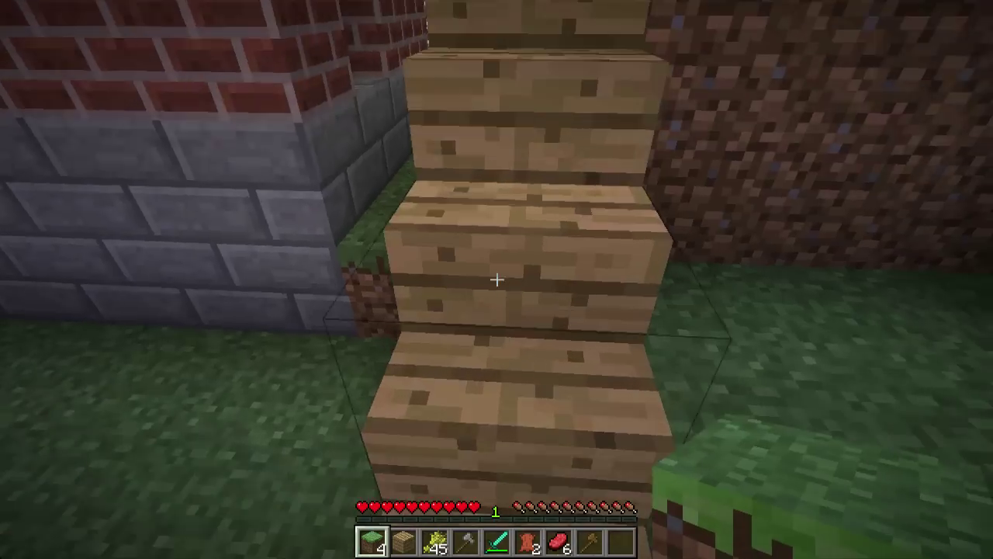
{"action": "key", "text": "w"}
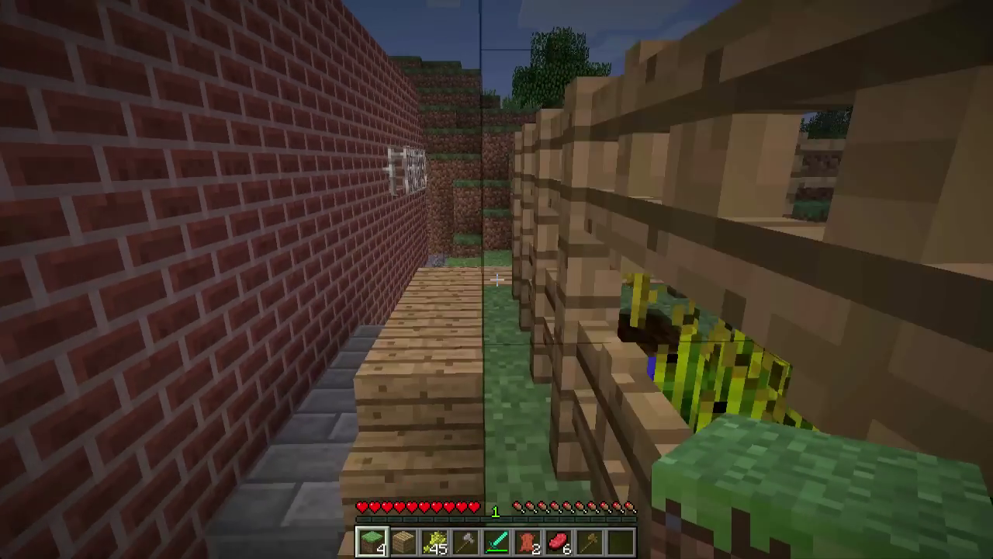
{"action": "key", "text": "w"}
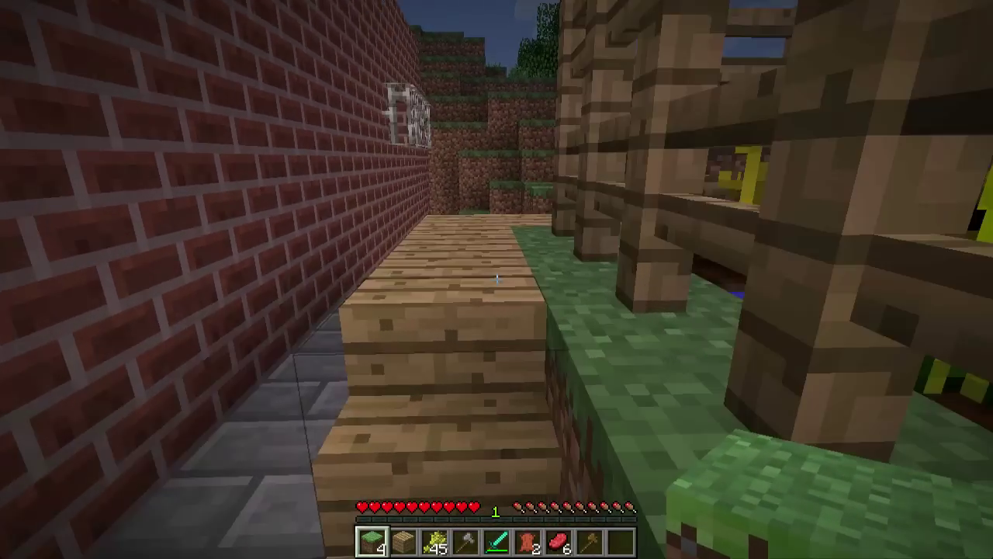
Step: Climb the grass steps, then fly over the farm and land by the brick house
{"action": "key", "text": "w"}
{"action": "key", "text": "space"}
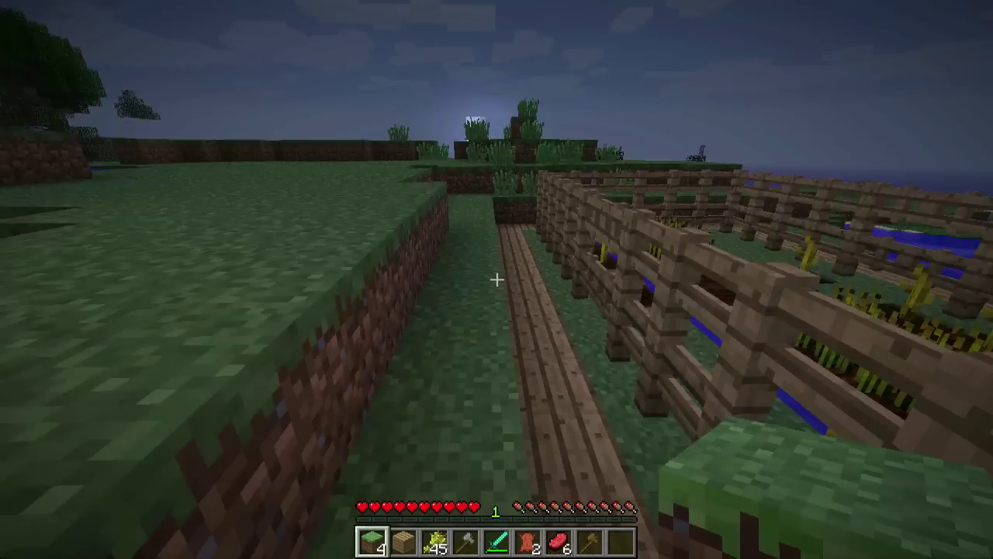
{"action": "key", "text": "w"}
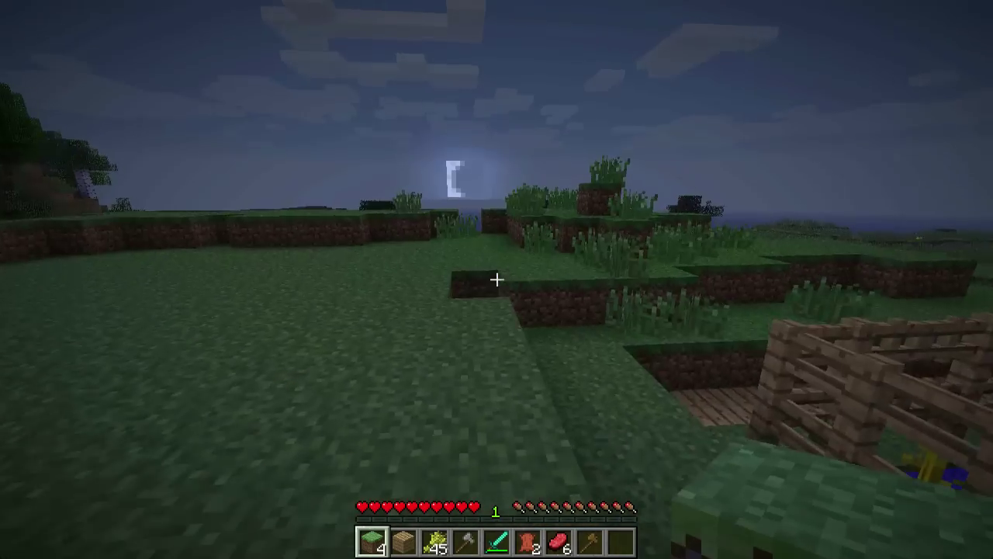
{"action": "key", "text": "w"}
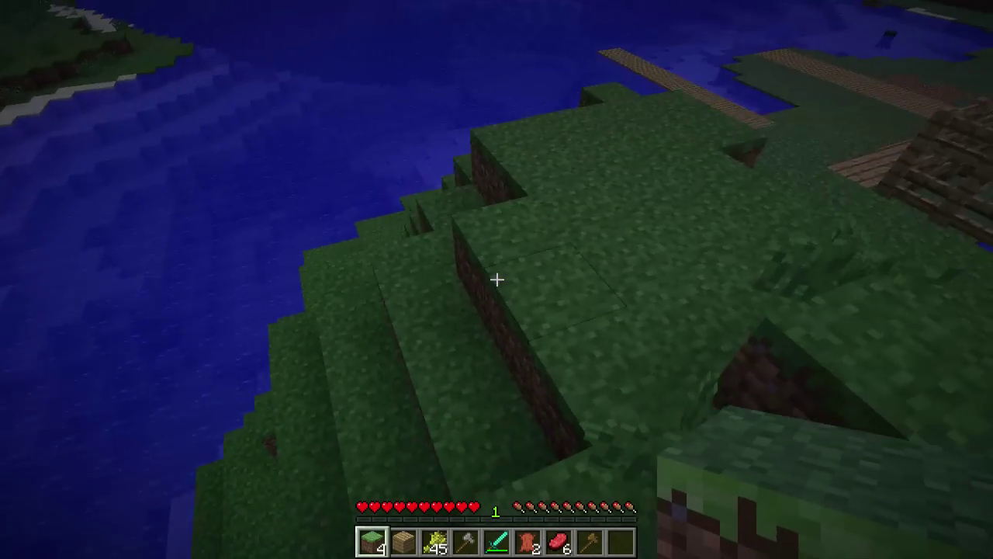
{"action": "key", "text": "w"}
{"action": "key", "text": "space"}
{"action": "key", "text": "space"}
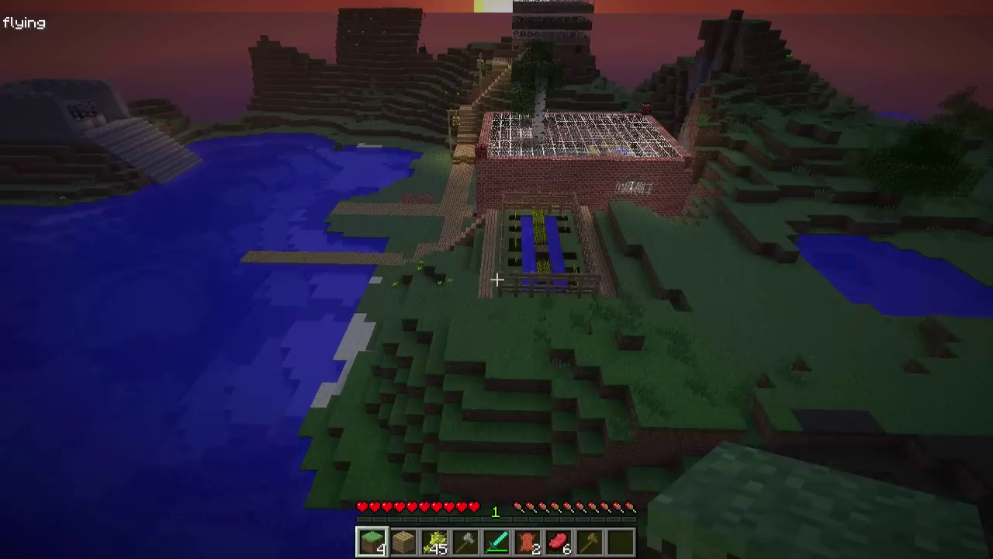
{"action": "key", "text": "w"}
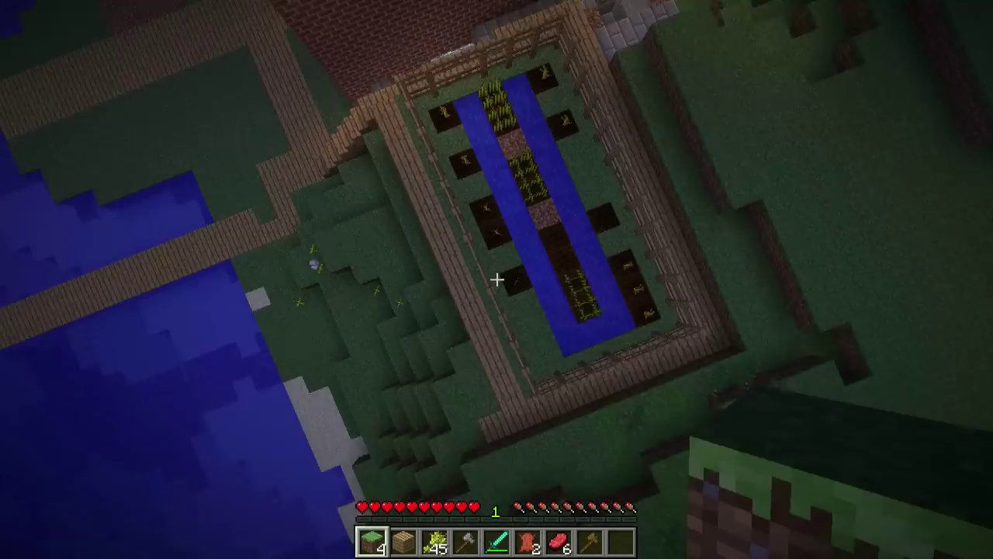
{"action": "key", "text": "w"}
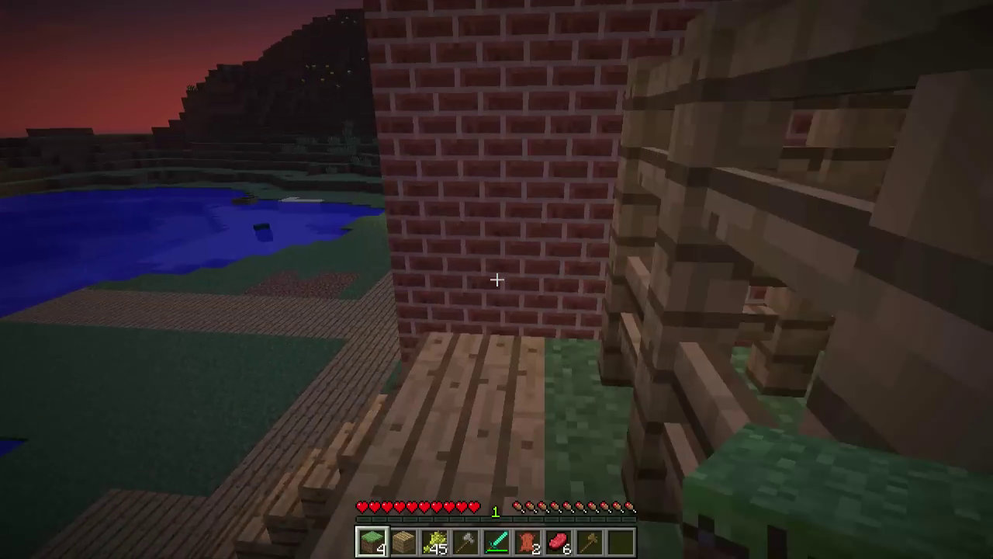
{"action": "key", "text": "w"}
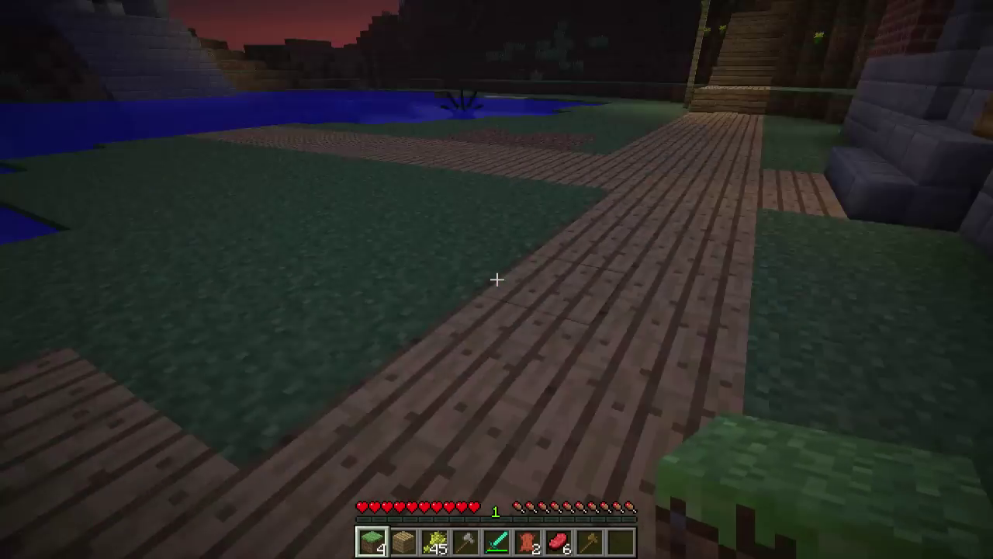
Step: Climb the wooden stairs into the glass-windowed room, then walk down to the glowstone lamp post
{"action": "key", "text": "w"}
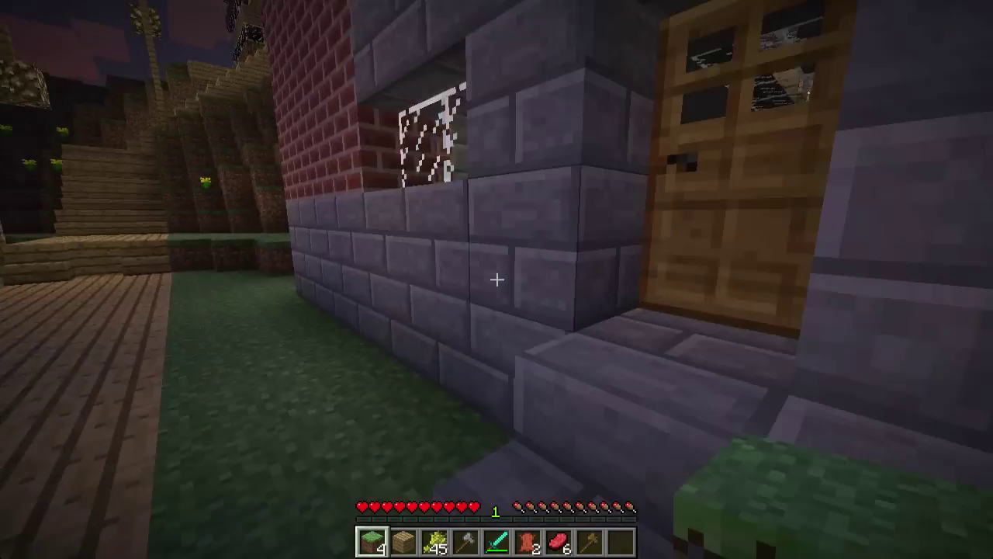
{"action": "key", "text": "w"}
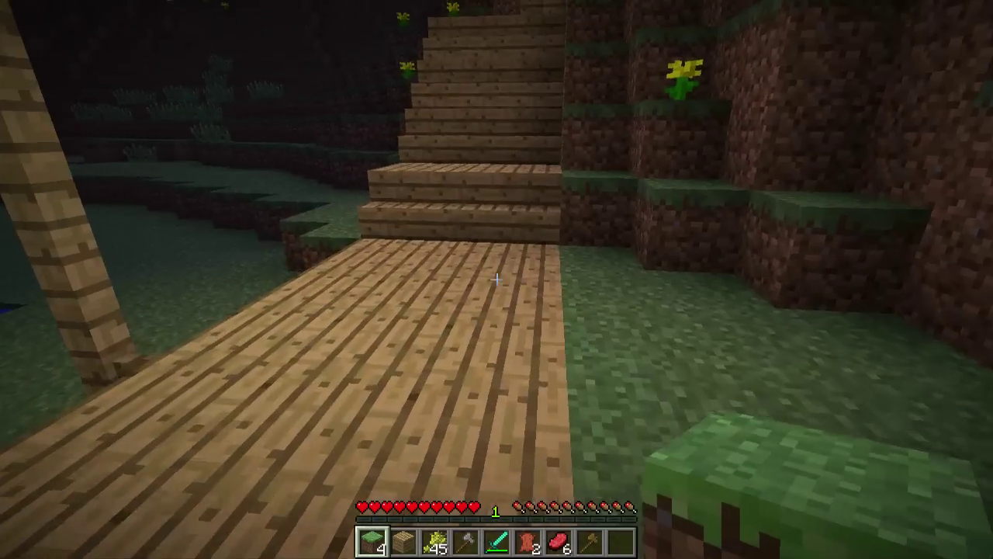
{"action": "key", "text": "w"}
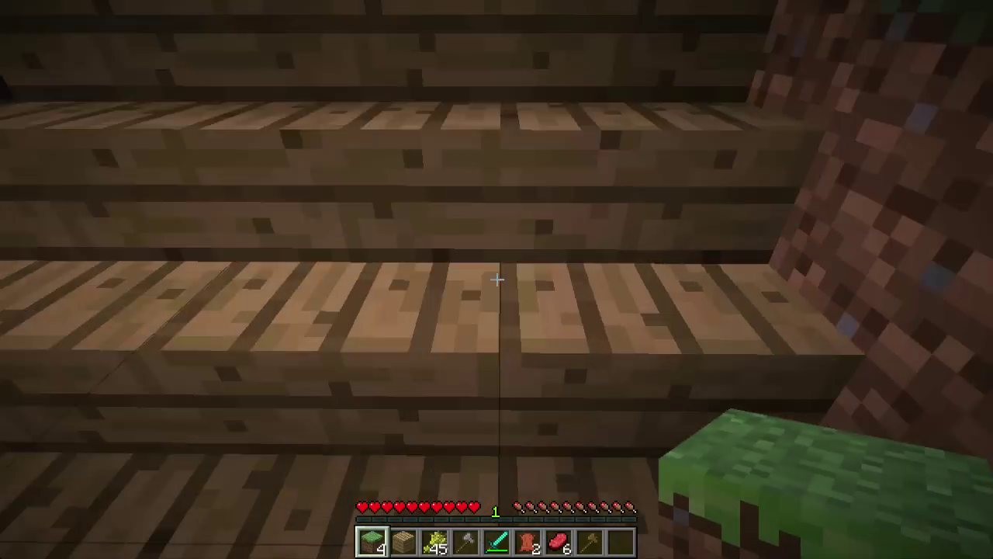
{"action": "key", "text": "w"}
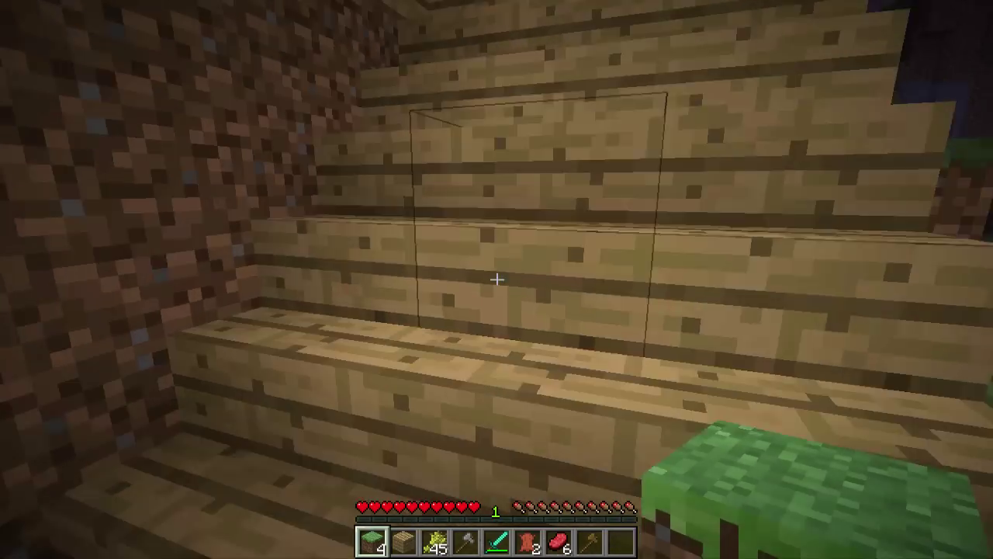
{"action": "key", "text": "w"}
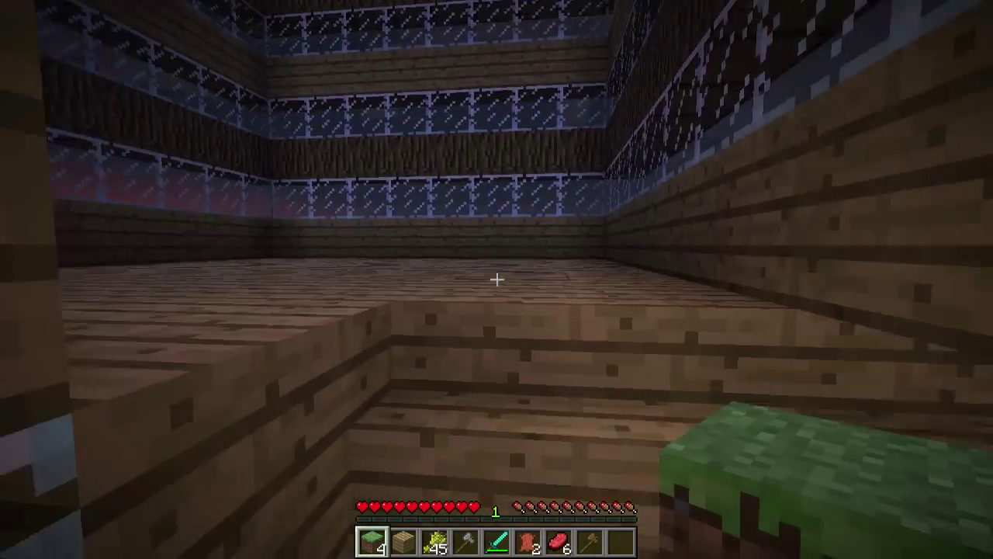
{"action": "key", "text": "w"}
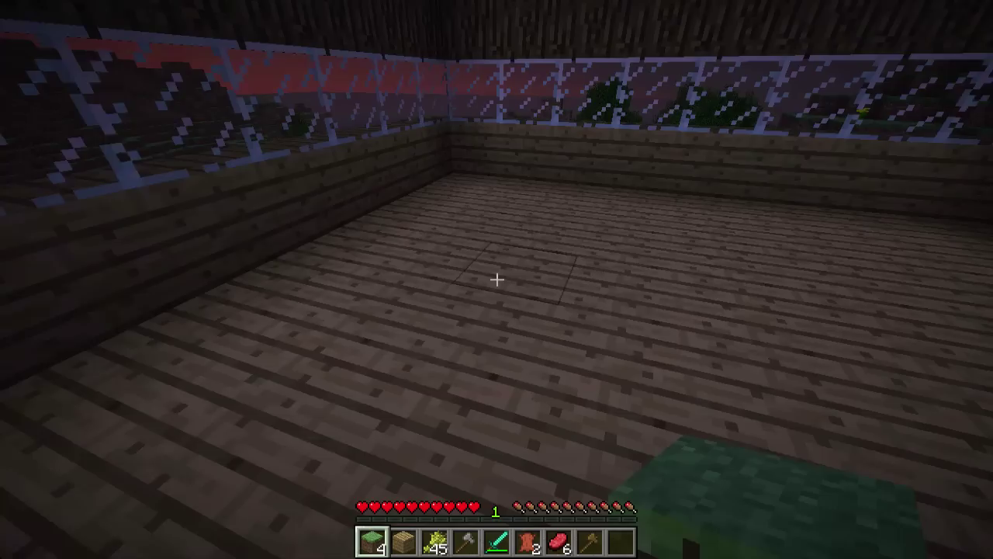
{"action": "key", "text": "w"}
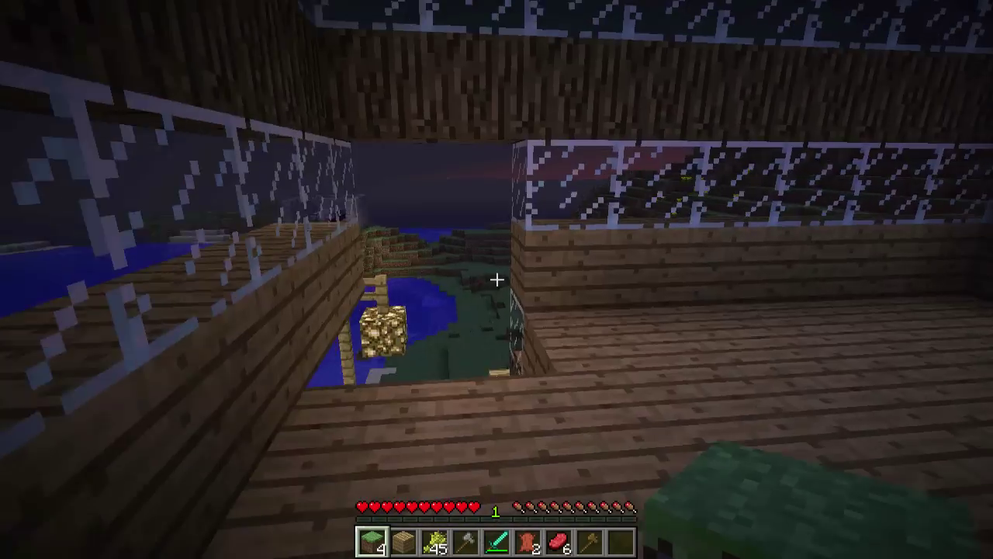
{"action": "key", "text": "w"}
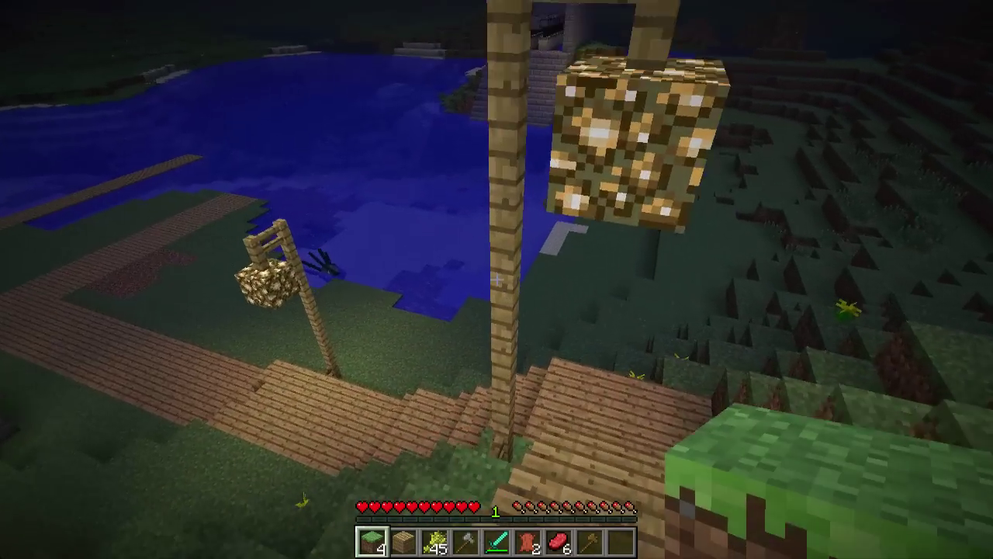